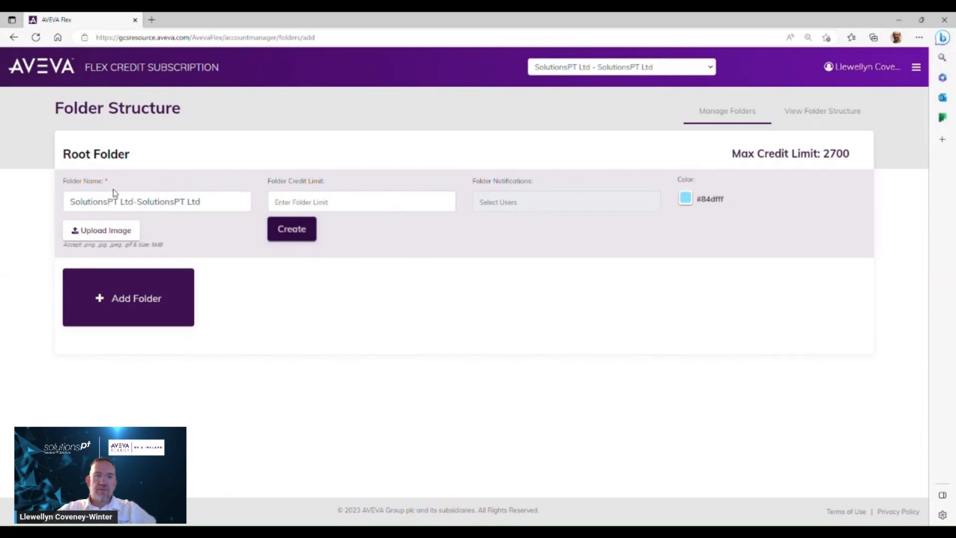
# Set the root folder's credit limit to 2700 and save it, dismissing the notice
pyautogui.click(338, 208)
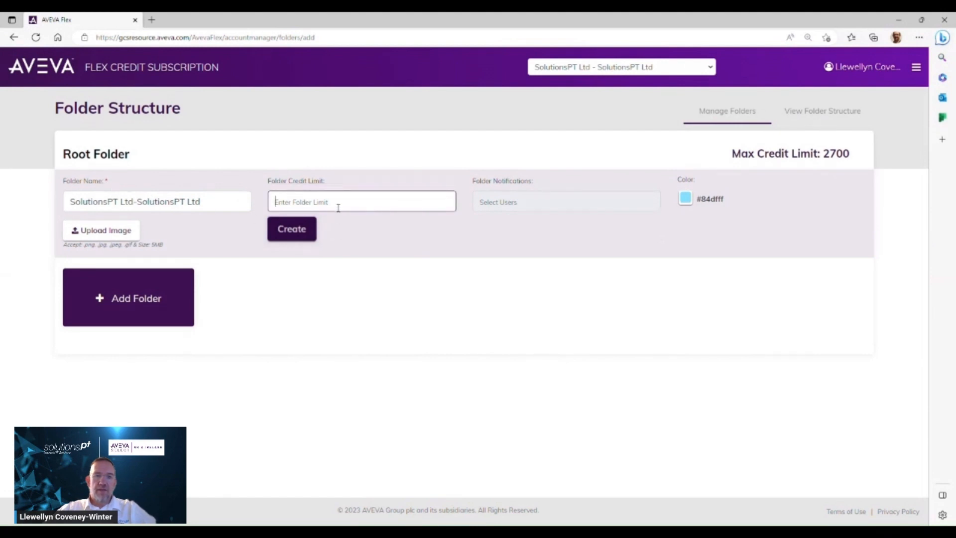
pyautogui.write('2700')
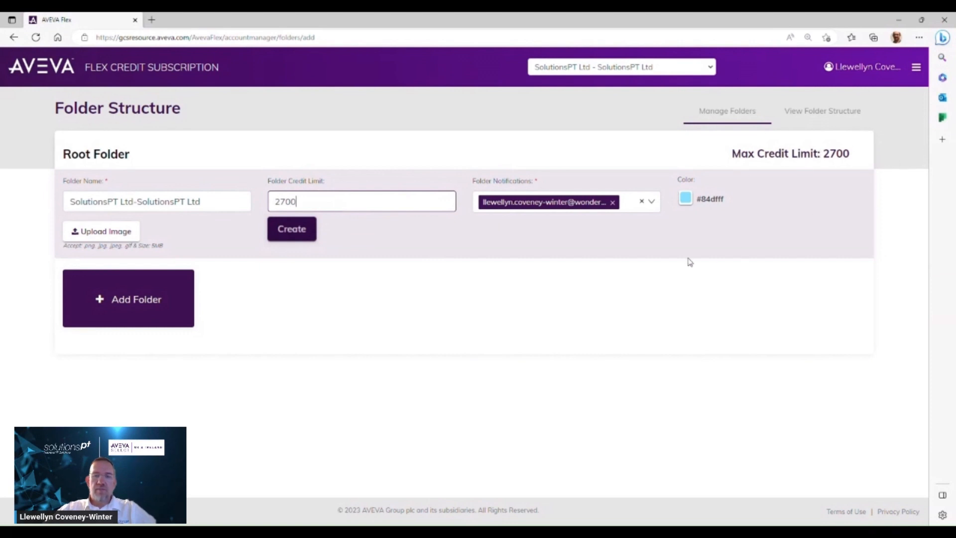
pyautogui.click(604, 240)
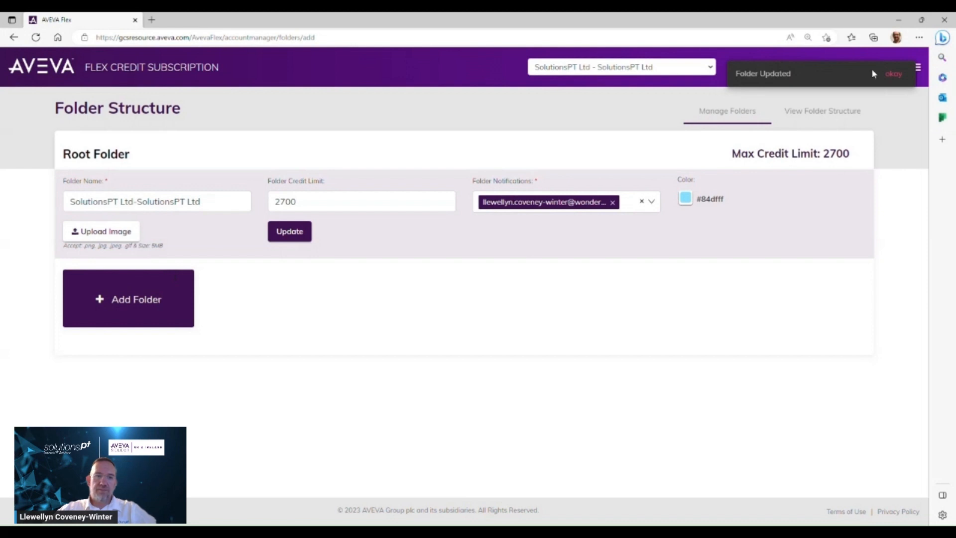
pyautogui.click(896, 74)
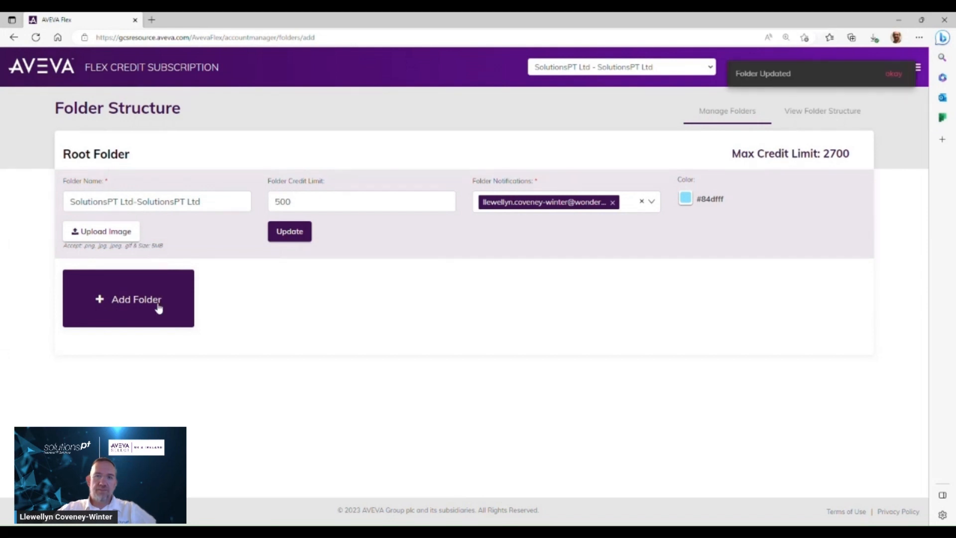
# Add a new subfolder named SolutionsPT with a folder credit limit of 500
pyautogui.click(157, 305)
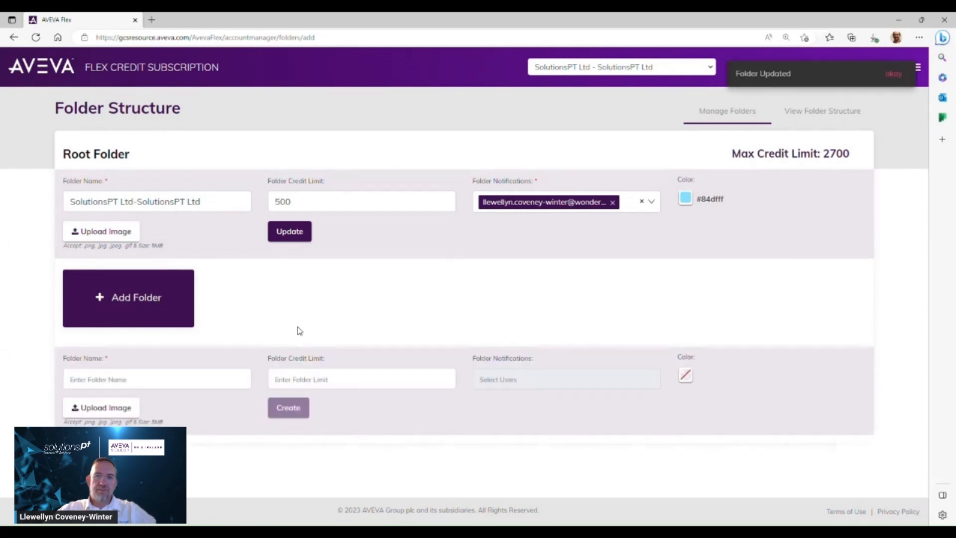
pyautogui.click(221, 384)
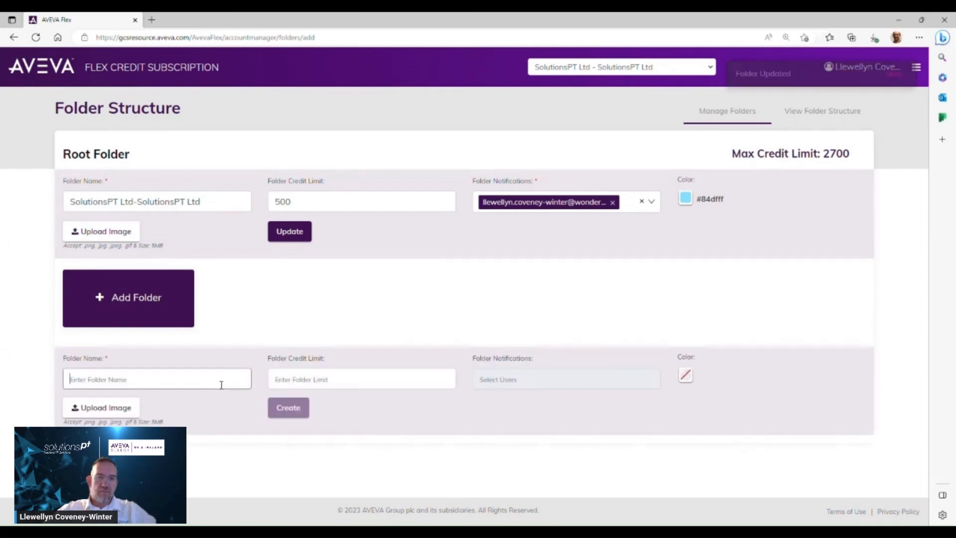
pyautogui.write('Soltions')
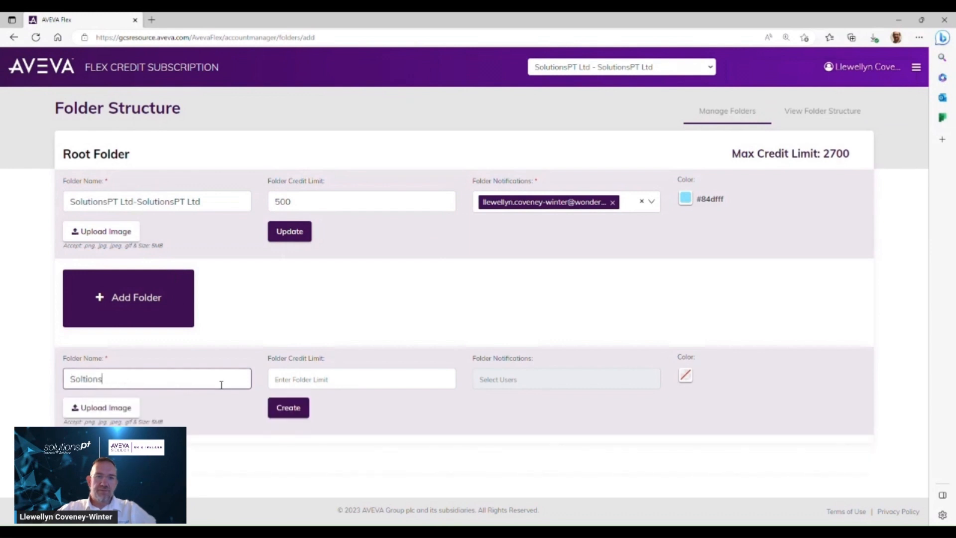
pyautogui.write('tions')
pyautogui.write('500')
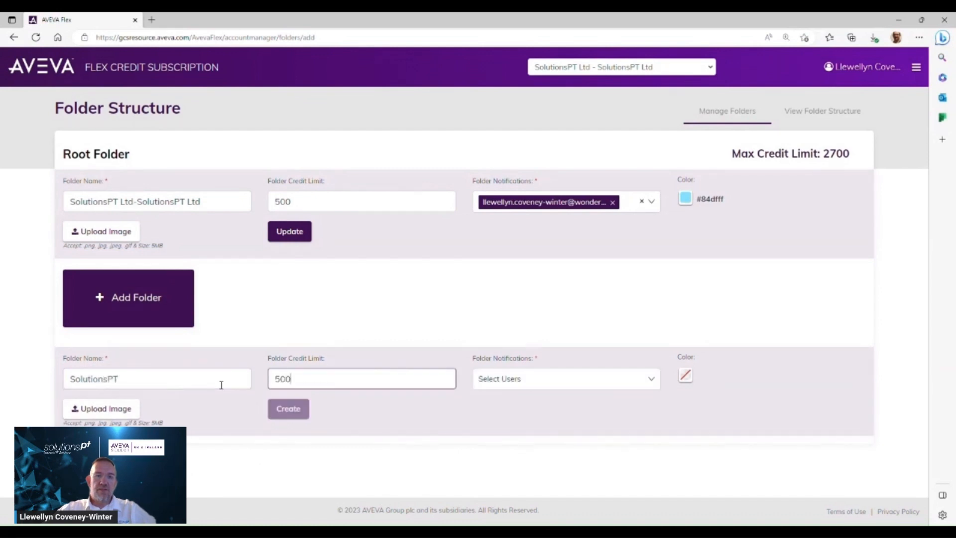
# Assign a notification user and the colour #a68dad to the SolutionsPT folder and create it
pyautogui.click(537, 389)
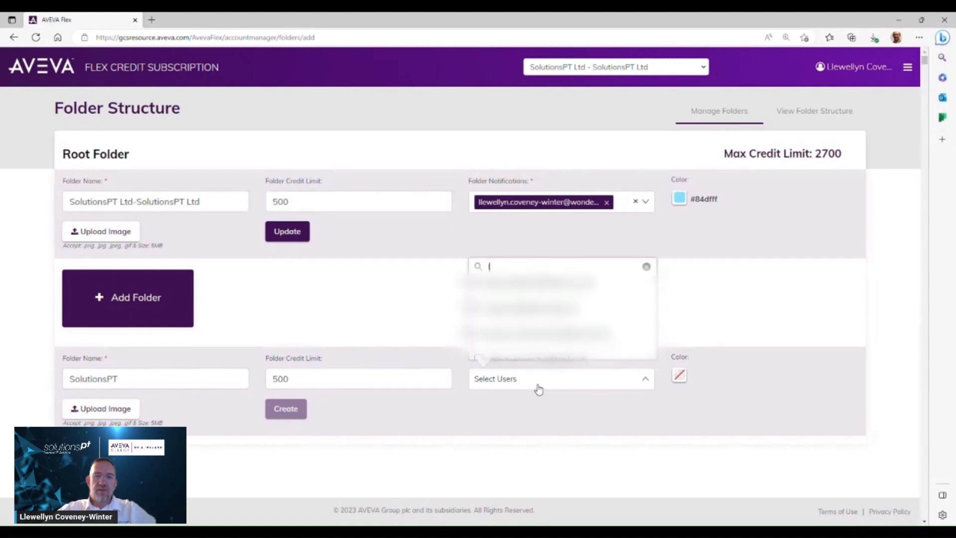
pyautogui.click(527, 282)
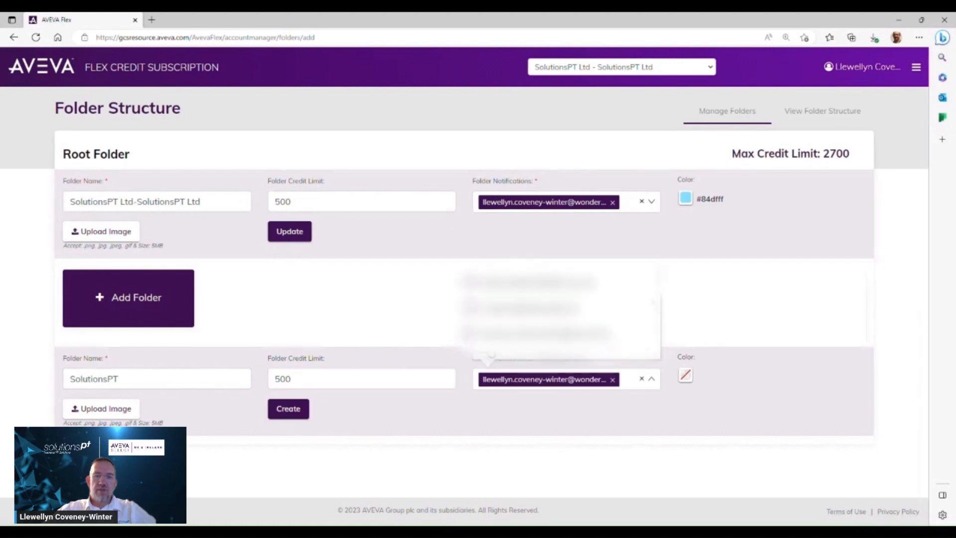
pyautogui.click(692, 378)
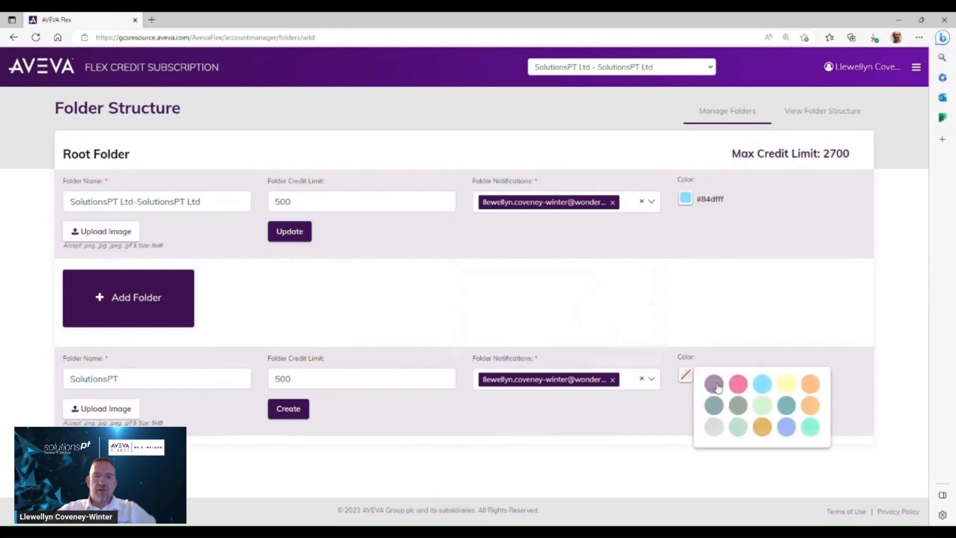
pyautogui.click(762, 385)
pyautogui.click(686, 376)
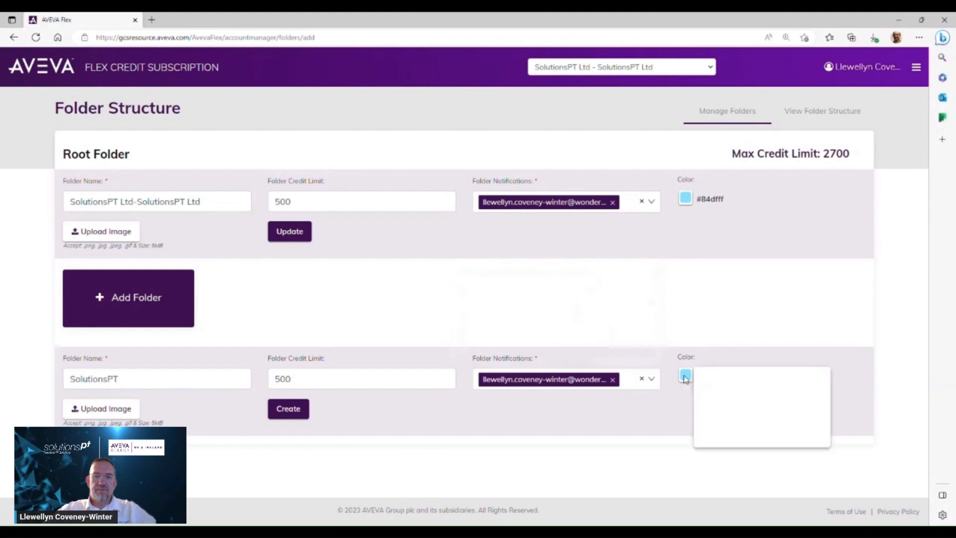
pyautogui.click(704, 397)
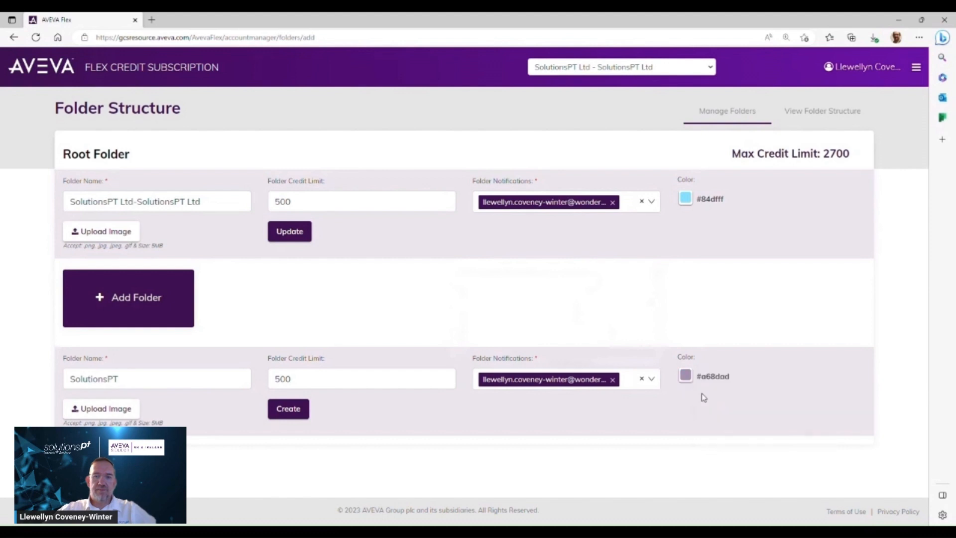
pyautogui.click(293, 417)
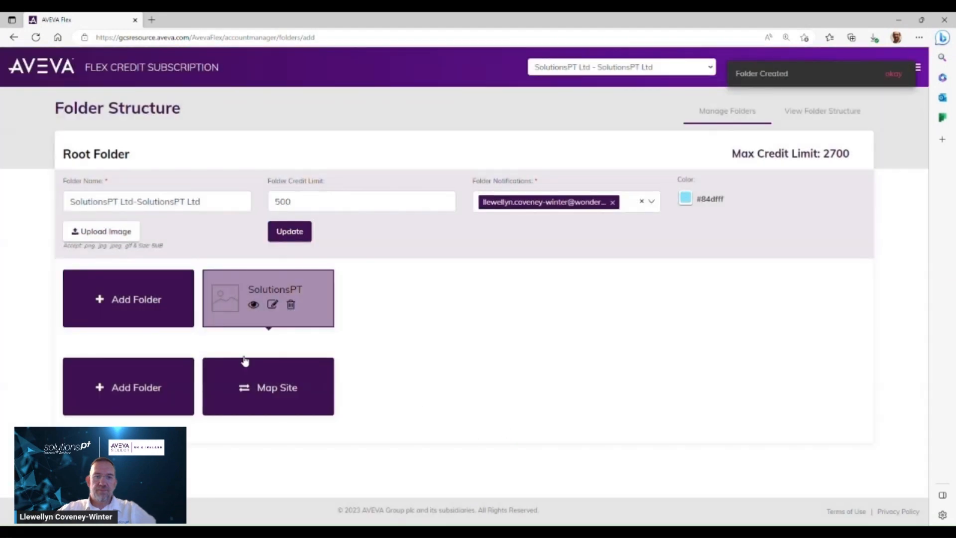
# Add another subfolder named MAC Solutions with a folder credit limit of 500
pyautogui.click(149, 308)
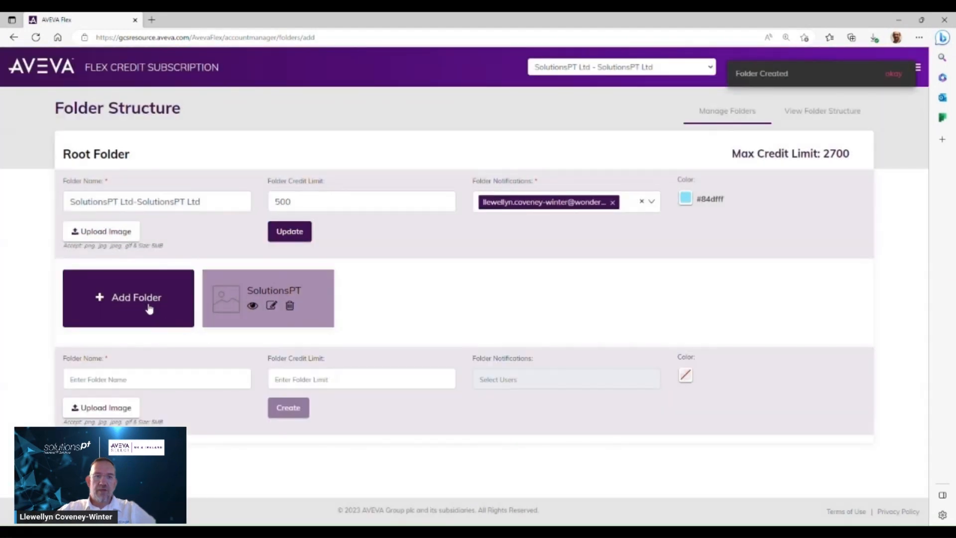
pyautogui.click(169, 385)
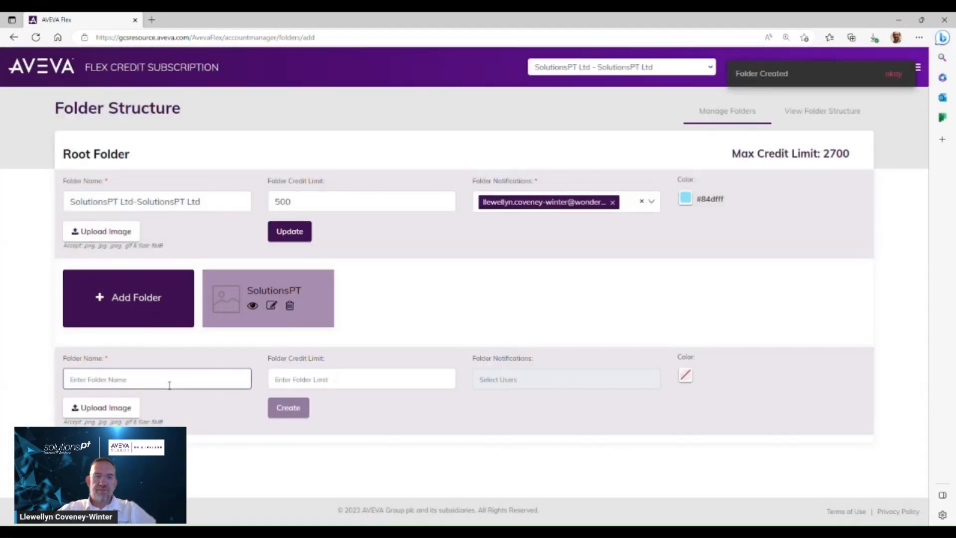
pyautogui.write('MAC Solutions')
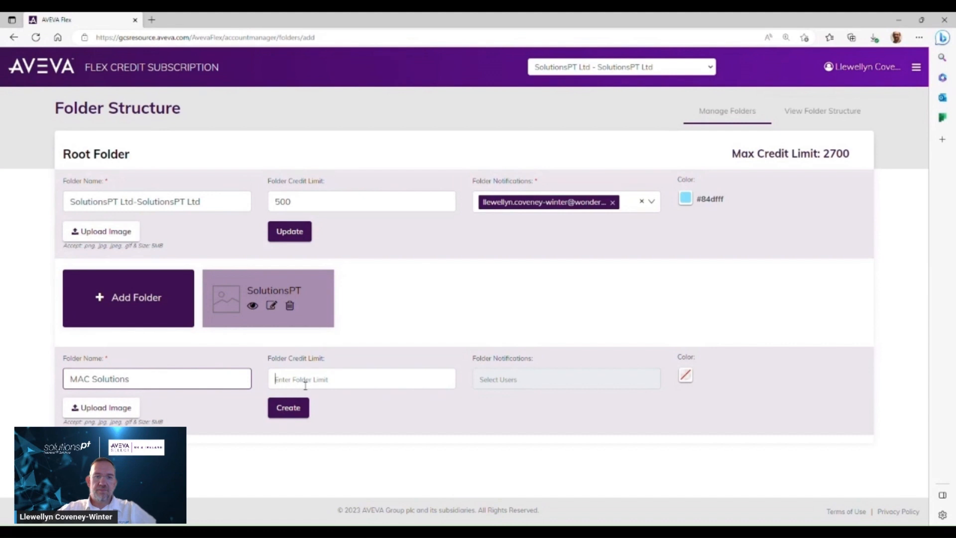
pyautogui.write('500')
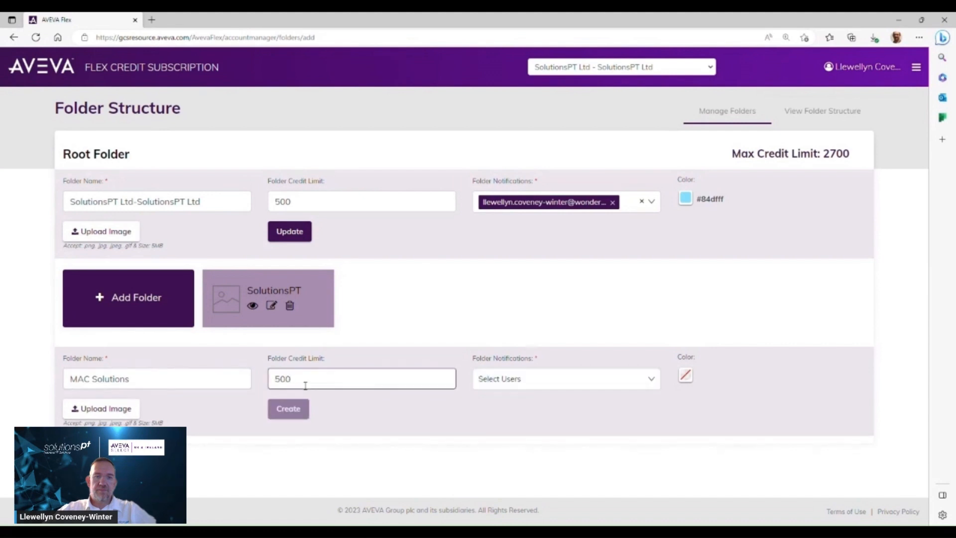
# Assign a notification user and the colour #f2789f to the MAC Solutions folder and create it
pyautogui.click(526, 385)
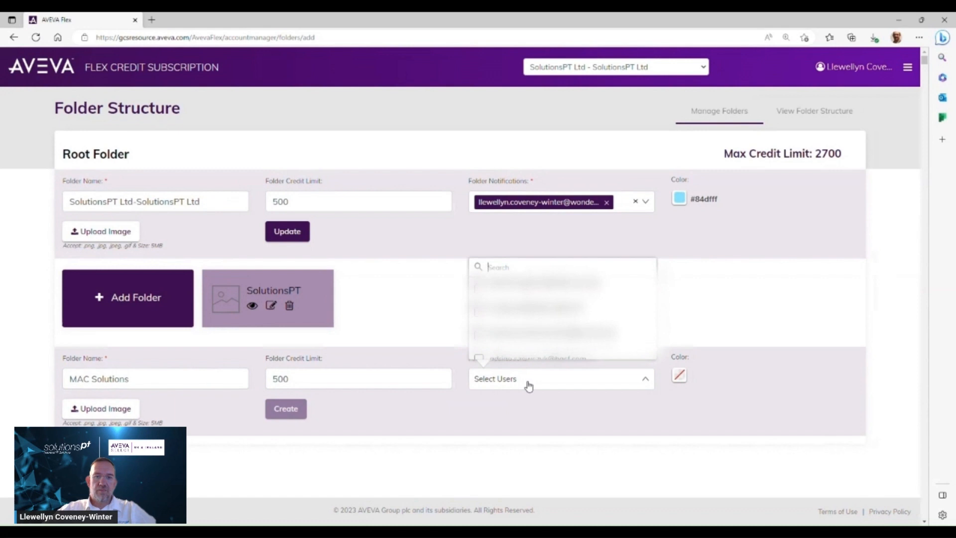
pyautogui.click(528, 385)
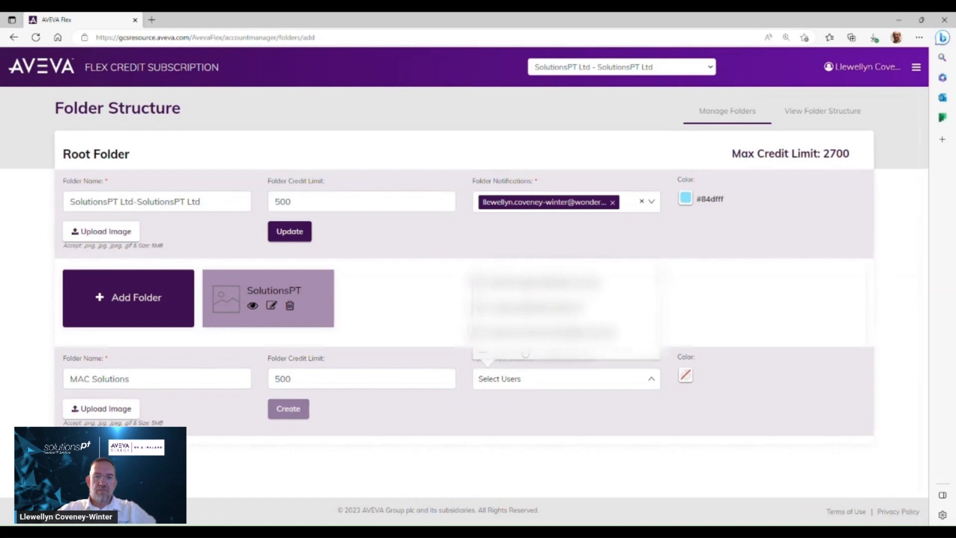
pyautogui.click(525, 353)
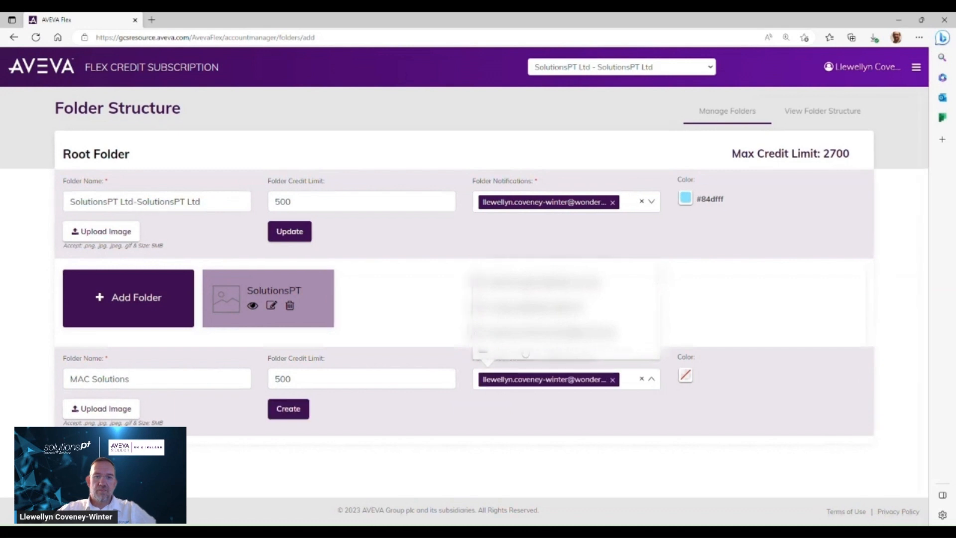
pyautogui.click(686, 375)
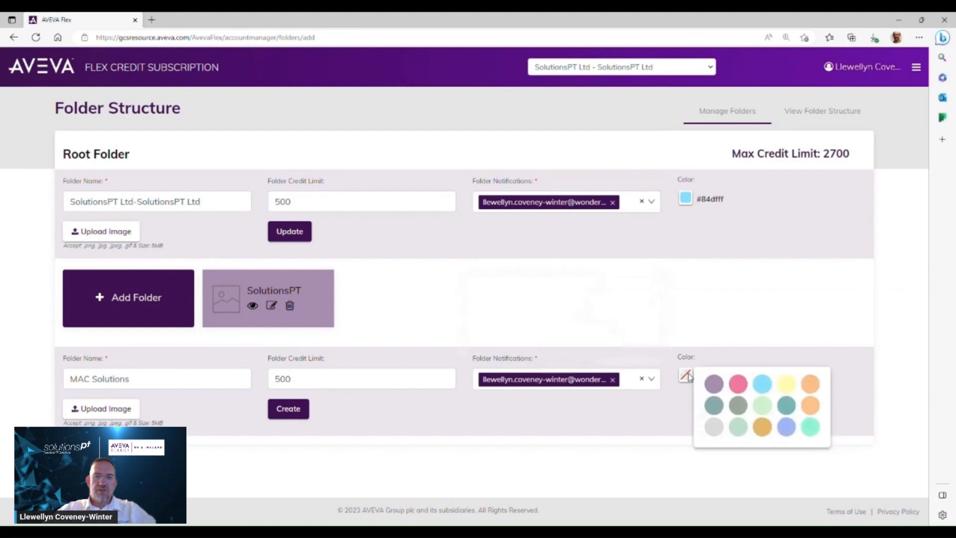
pyautogui.click(739, 383)
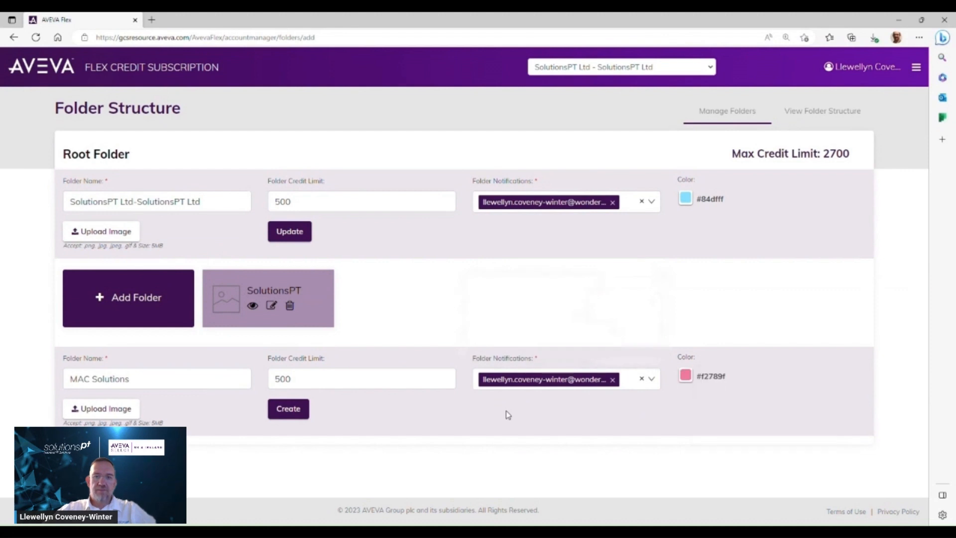
pyautogui.click(282, 413)
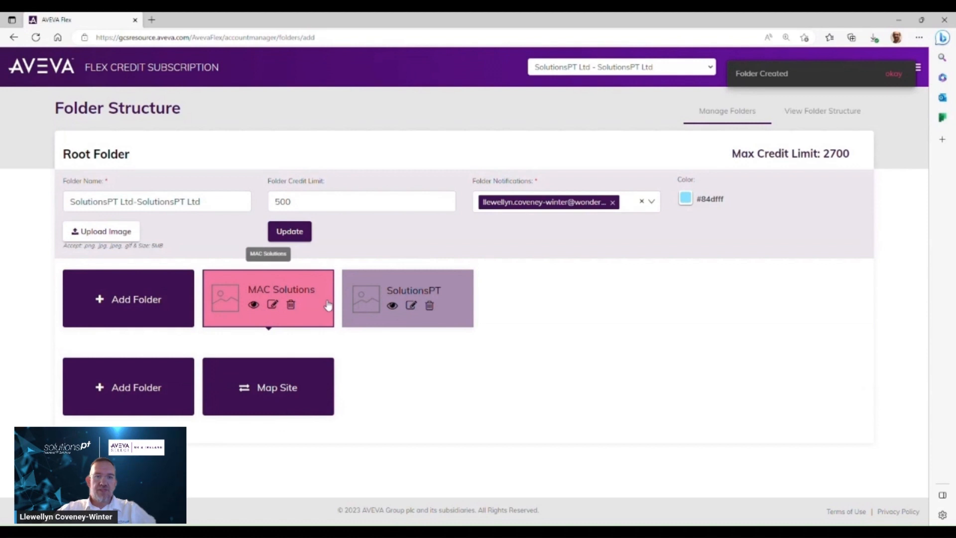
# Map the M.A.C Solutions site to the MAC Solutions folder and save
pyautogui.click(284, 388)
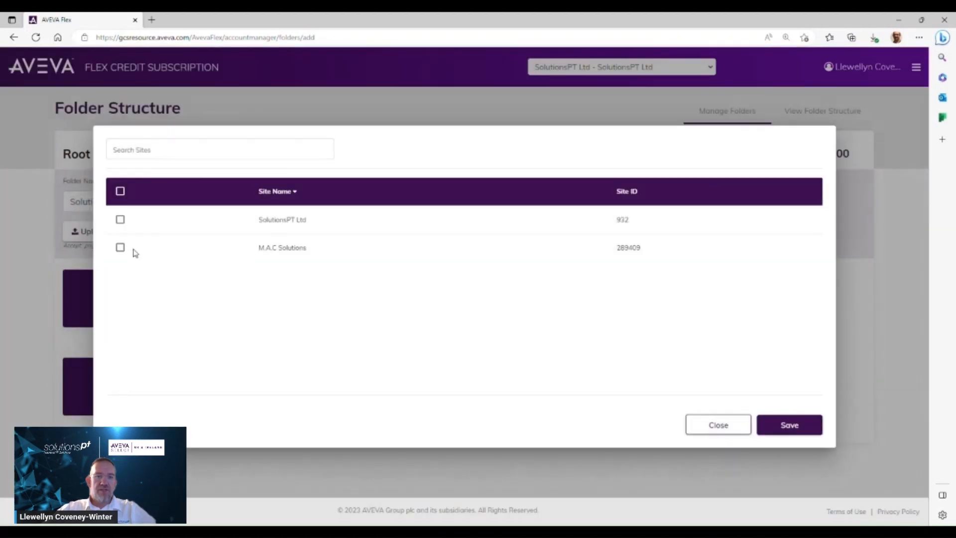
pyautogui.click(120, 248)
pyautogui.click(793, 428)
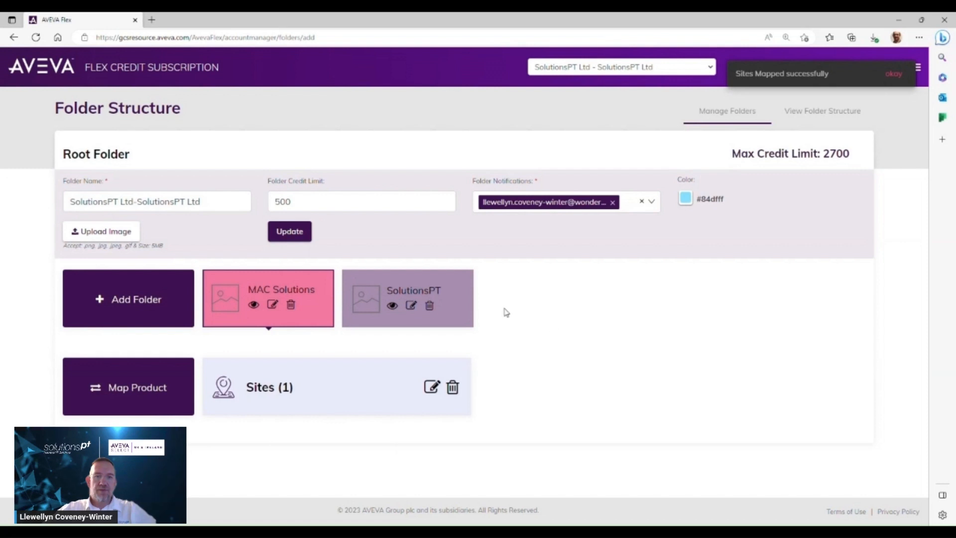
# Map the SolutionsPT Ltd site to the SolutionsPT folder and save
pyautogui.click(468, 305)
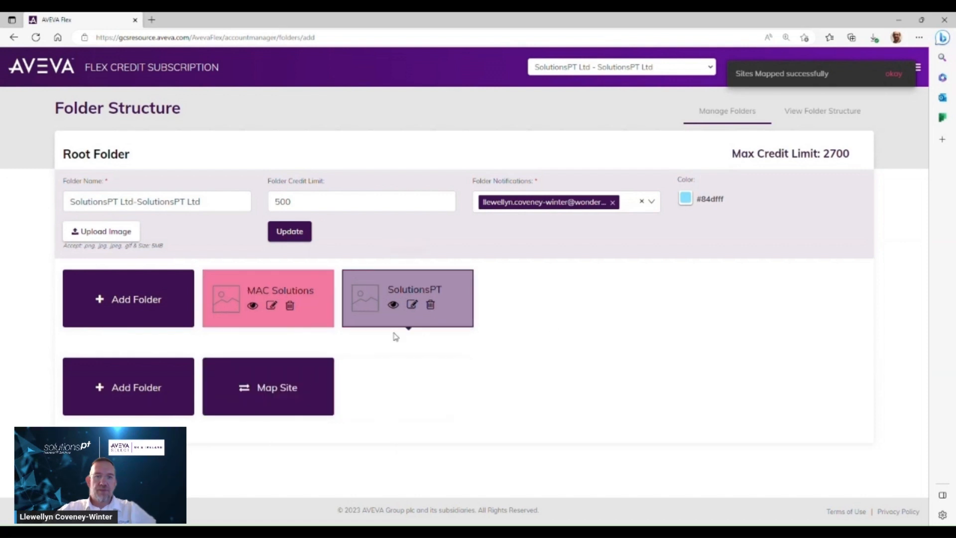
pyautogui.click(288, 386)
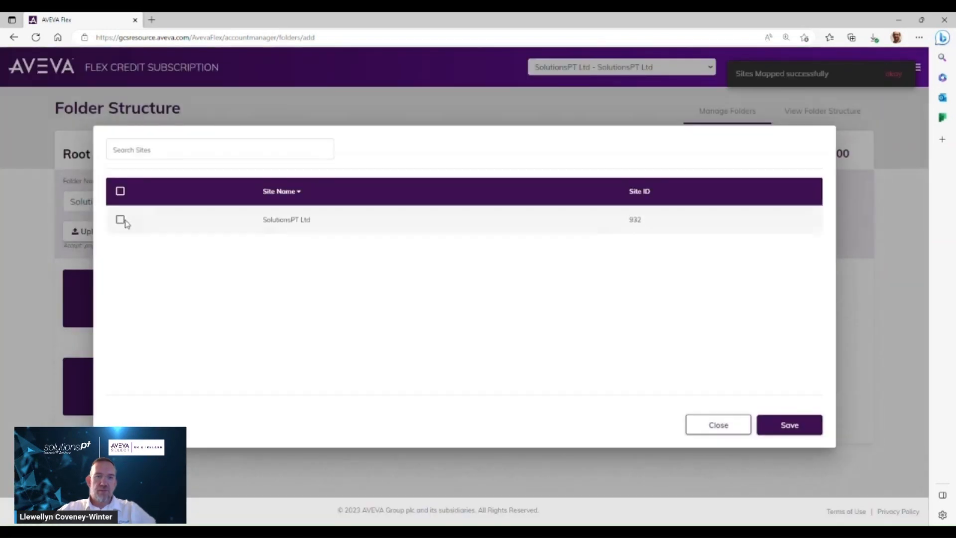
pyautogui.click(120, 220)
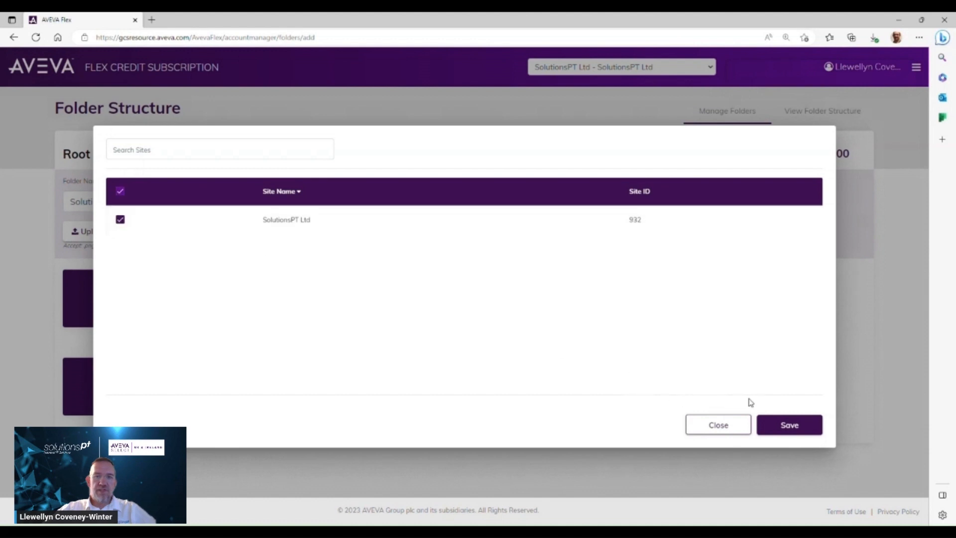
pyautogui.click(789, 426)
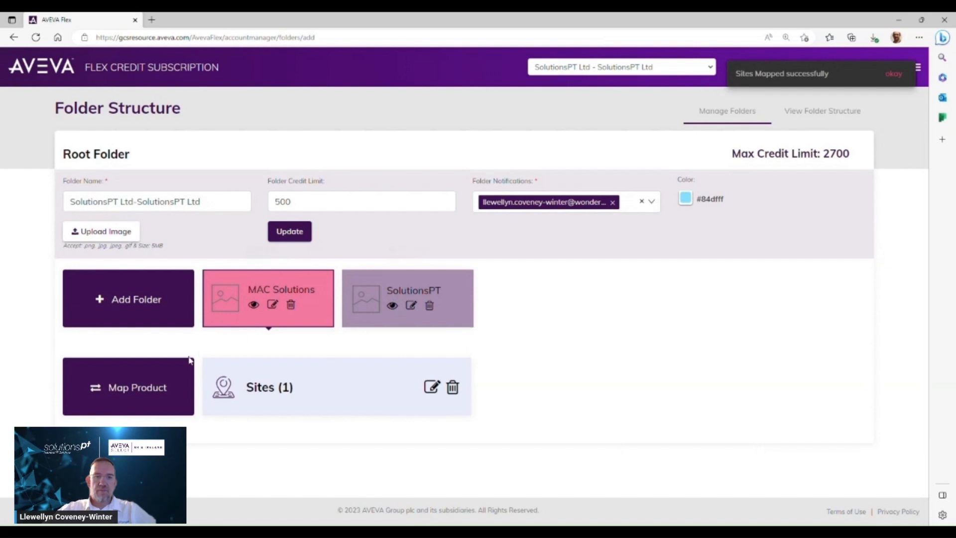
# Search products for intouch and map all five InTouch products to the MAC Solutions folder
pyautogui.click(160, 383)
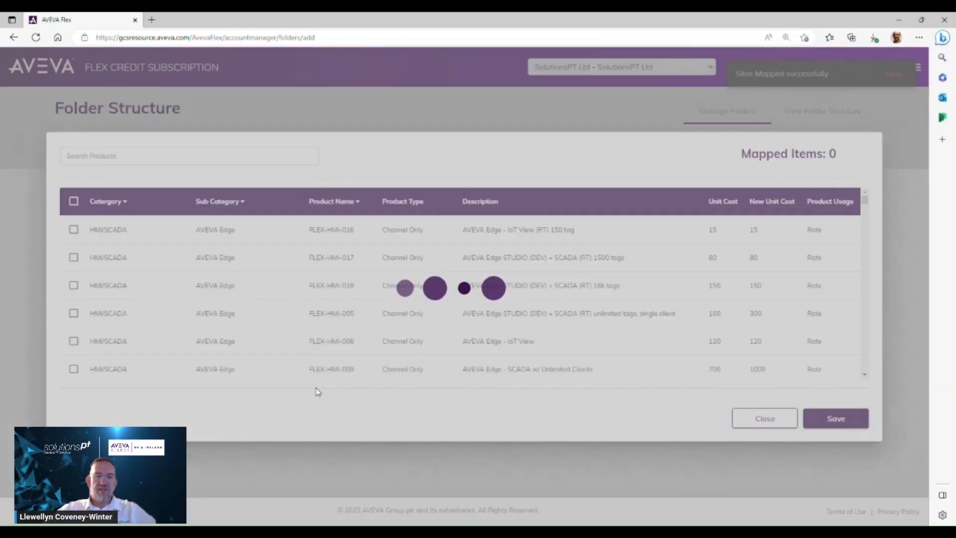
pyautogui.write('intouch')
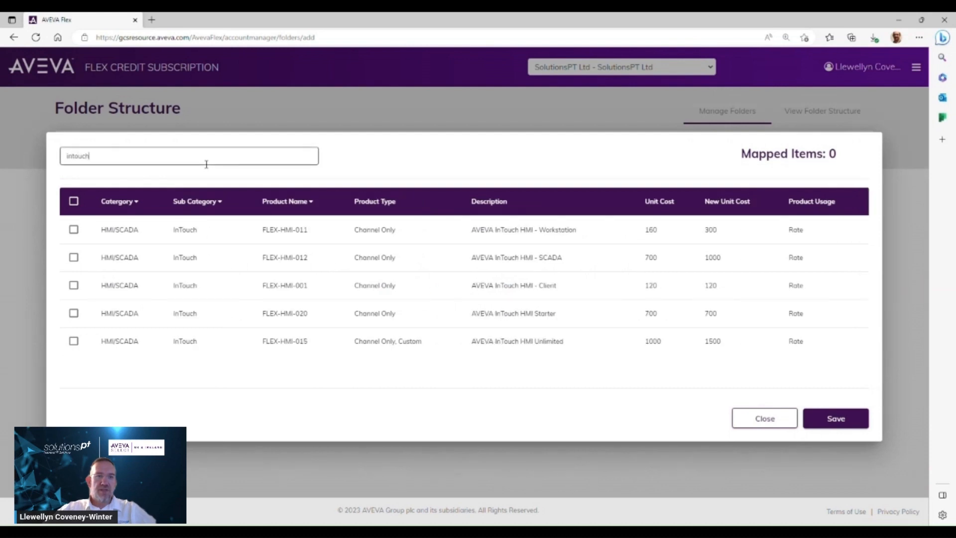
pyautogui.click(73, 229)
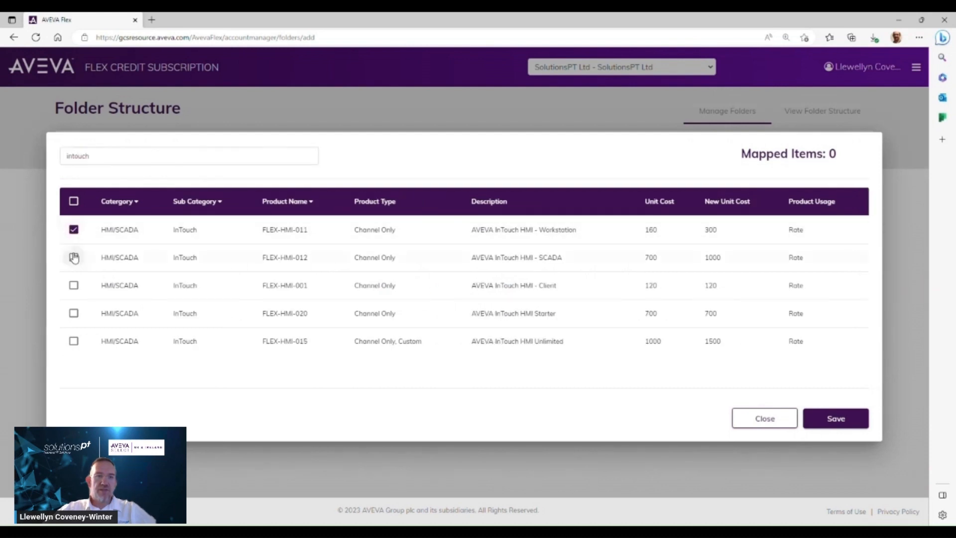
pyautogui.click(74, 256)
pyautogui.click(74, 285)
pyautogui.click(74, 312)
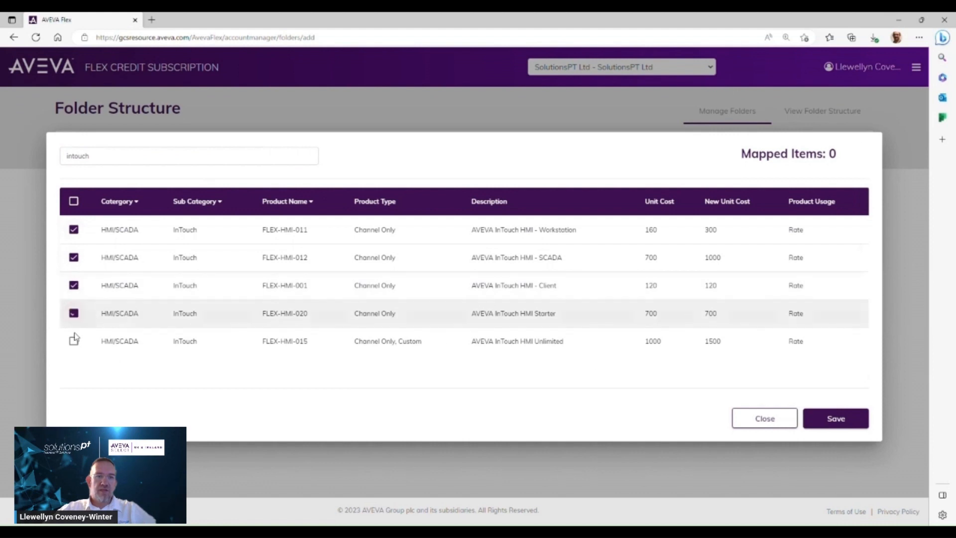
pyautogui.click(74, 340)
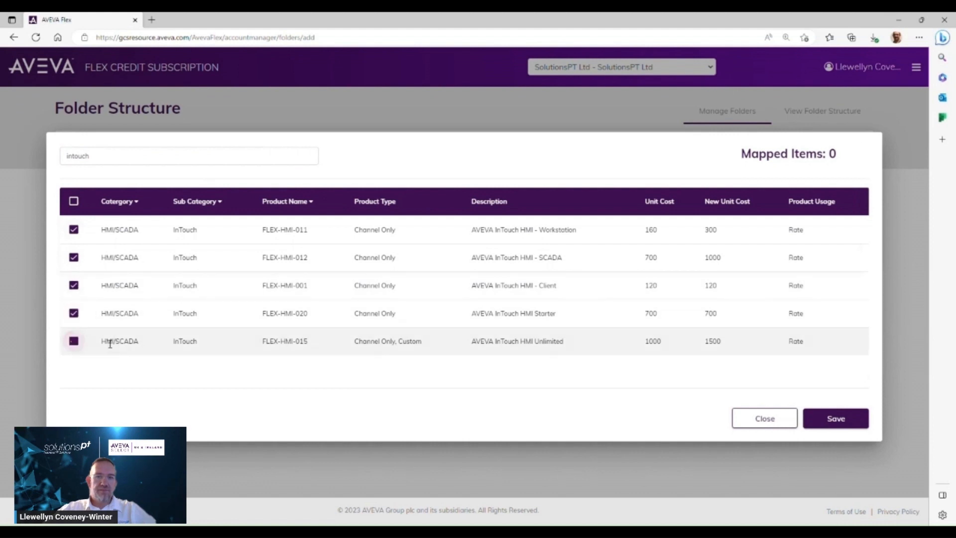
pyautogui.click(836, 419)
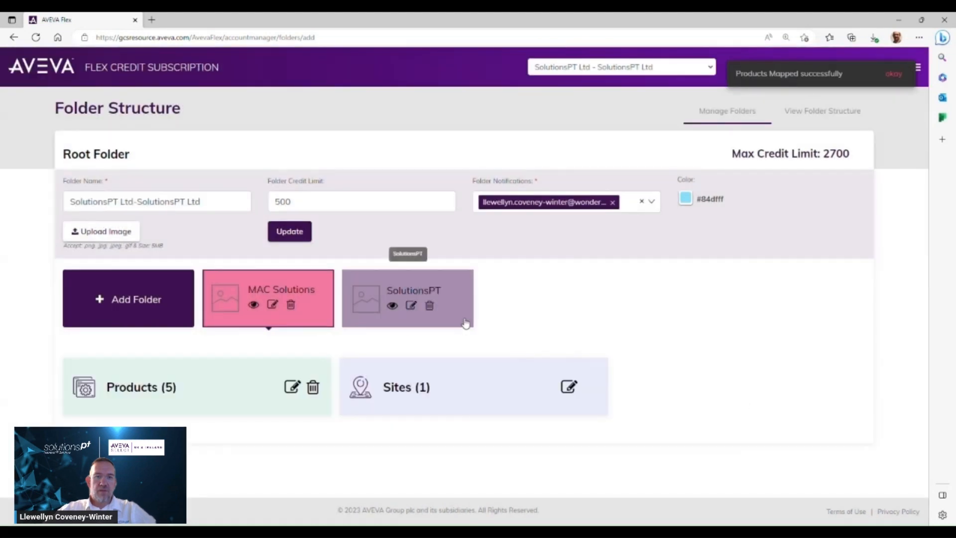
# Search products for application server and map all eight Application Server Platform products to the SolutionsPT folder, then save
pyautogui.click(464, 324)
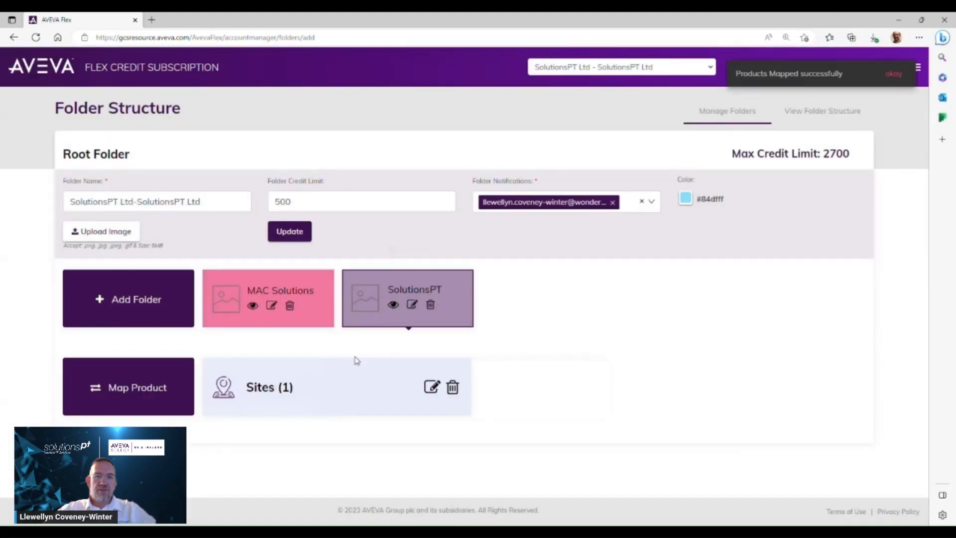
pyautogui.click(177, 386)
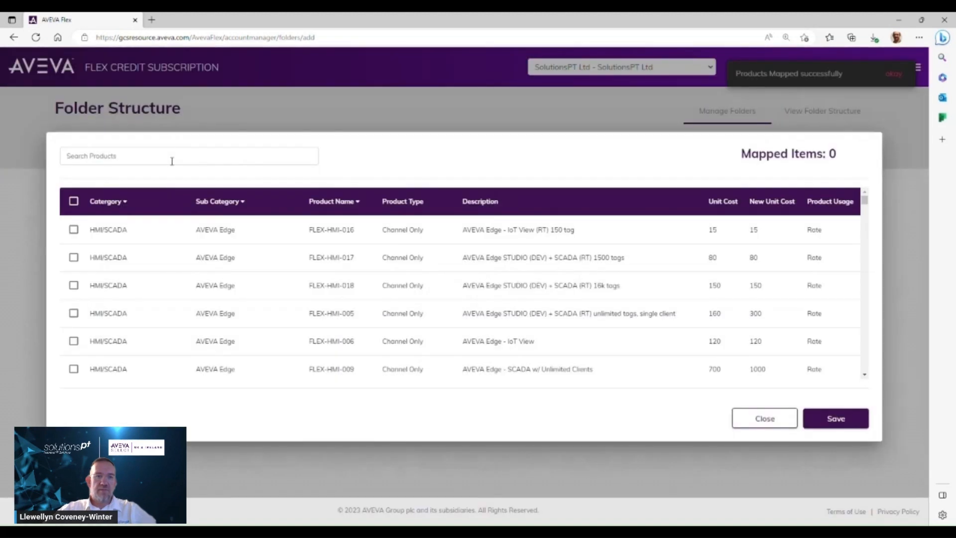
pyautogui.click(172, 161)
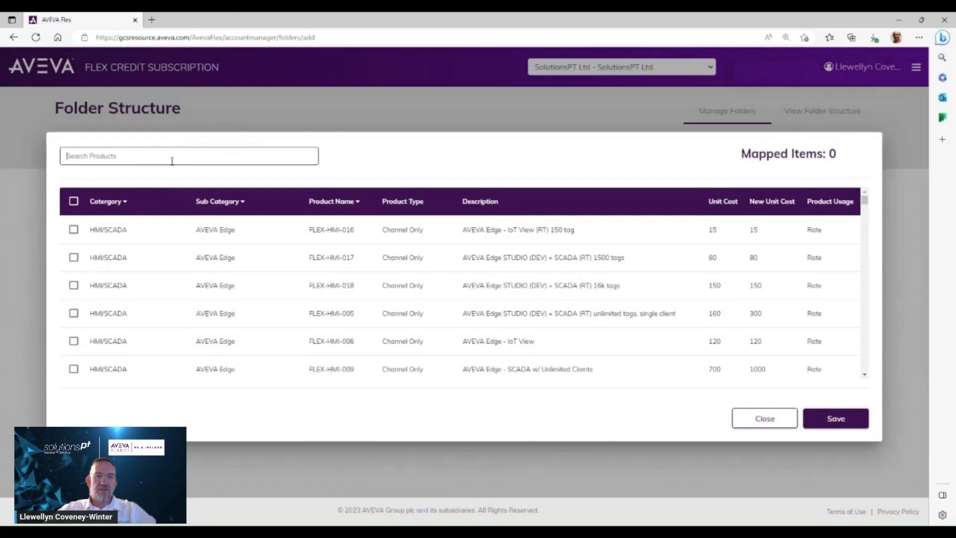
pyautogui.write('application server')
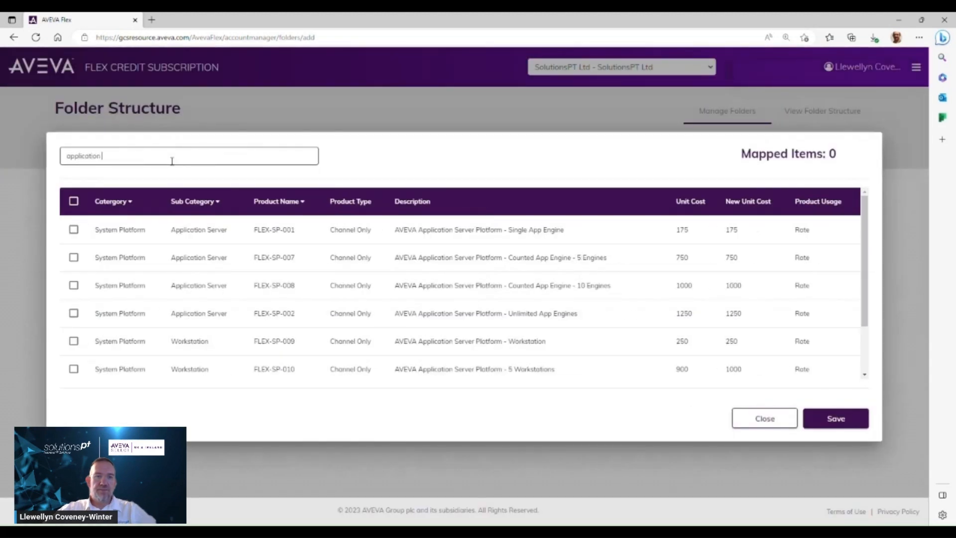
pyautogui.click(73, 229)
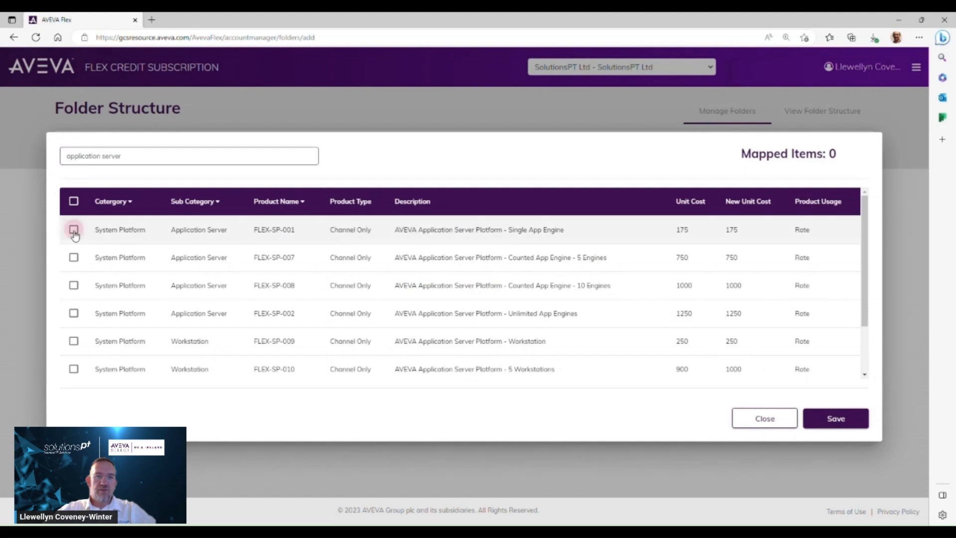
pyautogui.click(73, 257)
pyautogui.click(73, 285)
pyautogui.click(74, 313)
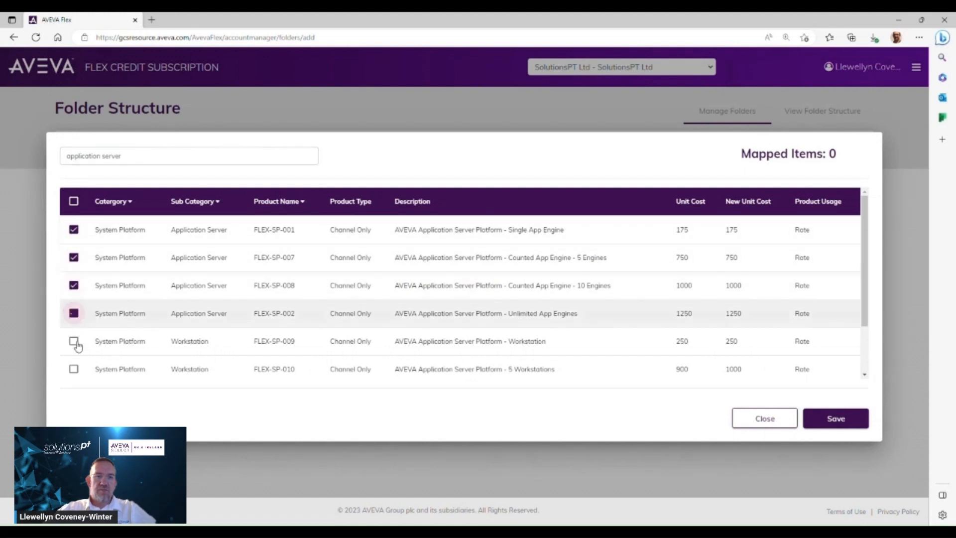
pyautogui.click(73, 341)
pyautogui.click(74, 369)
pyautogui.scroll(-2, 432, 322)
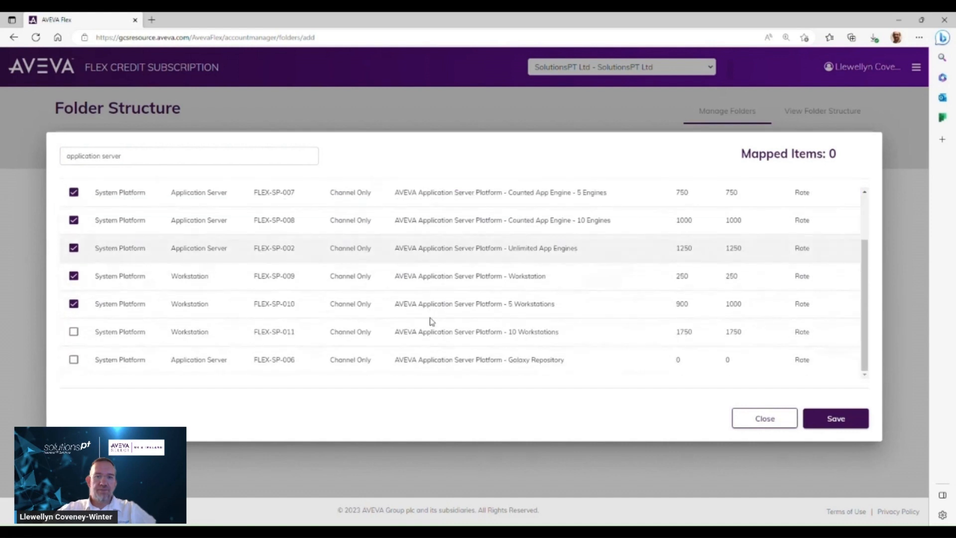
pyautogui.click(74, 333)
pyautogui.click(74, 360)
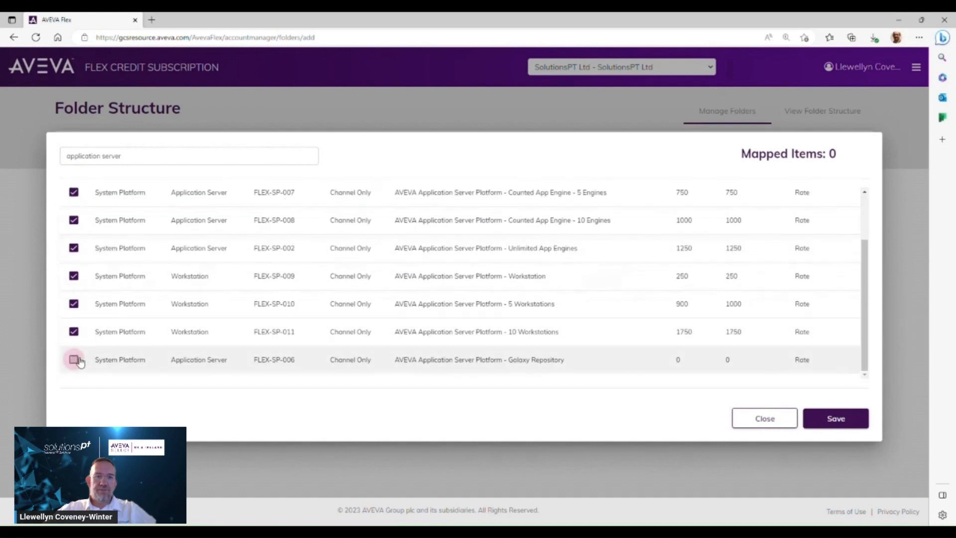
pyautogui.click(855, 423)
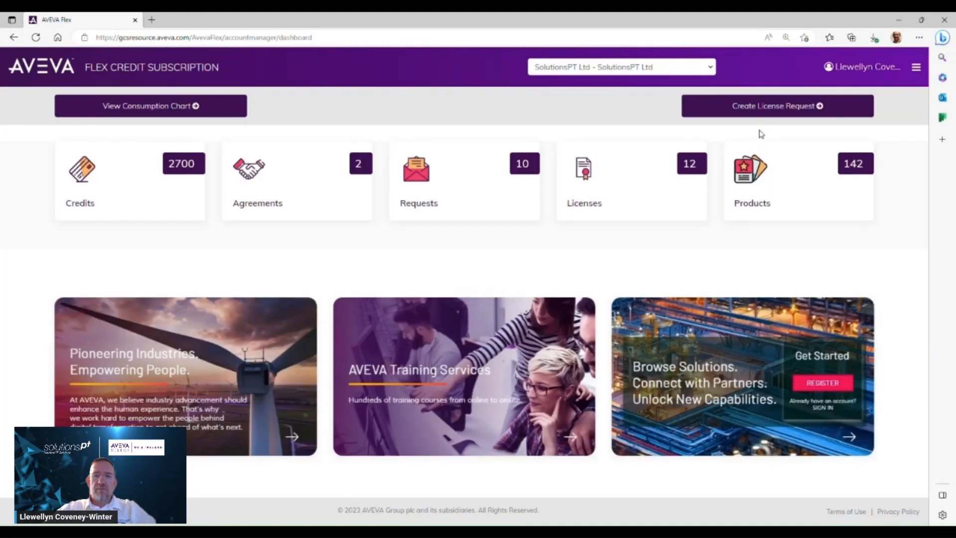
# Start a new license request for the M.A.C Solutions - 289409 site and browse the items available to add
pyautogui.click(757, 111)
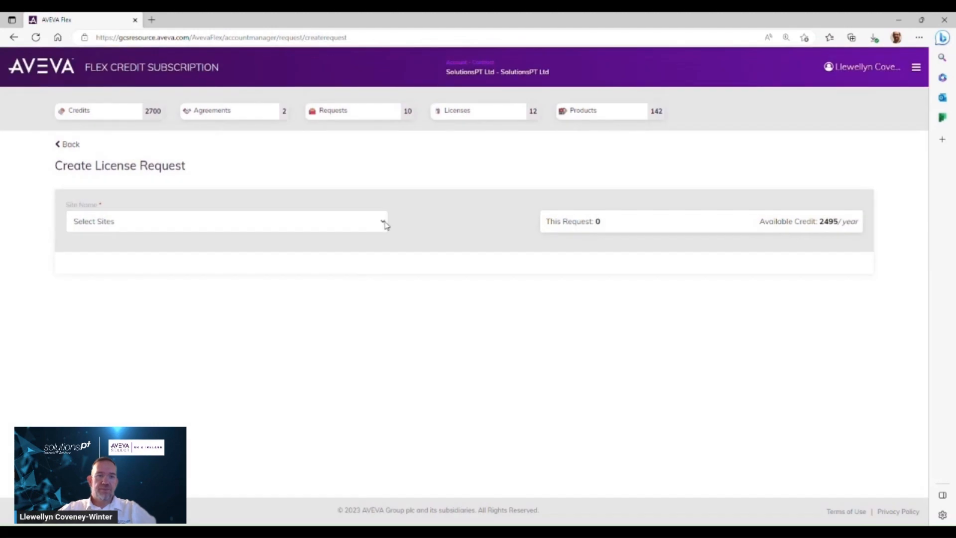
pyautogui.click(385, 223)
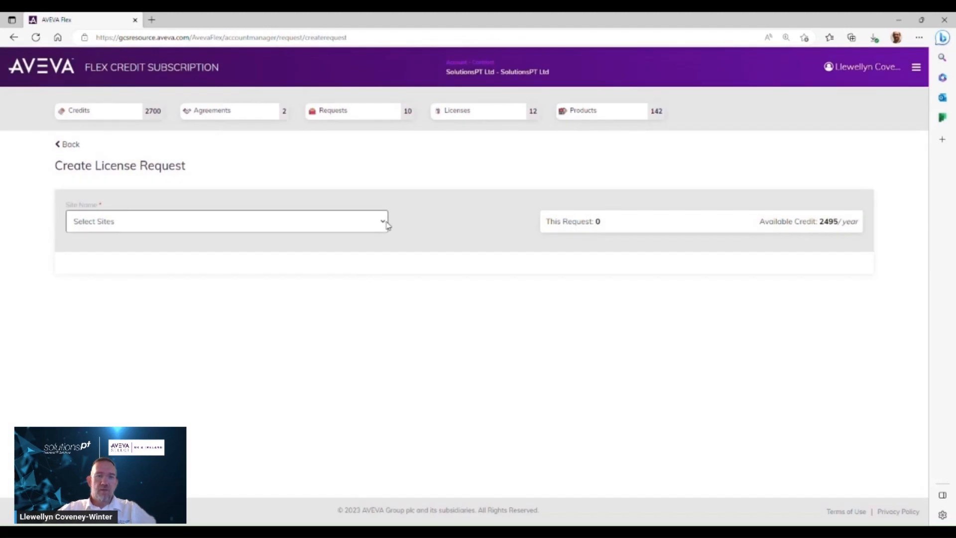
pyautogui.click(165, 251)
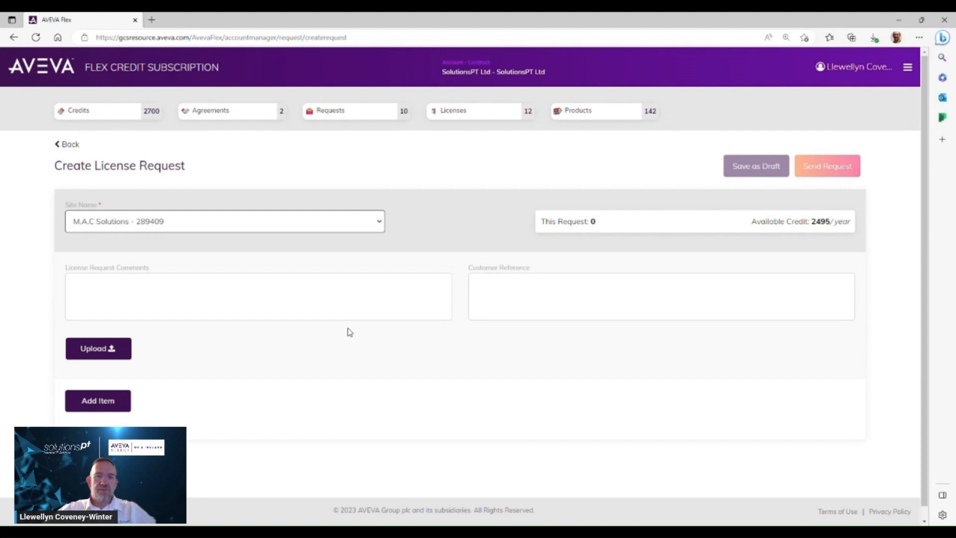
pyautogui.click(118, 402)
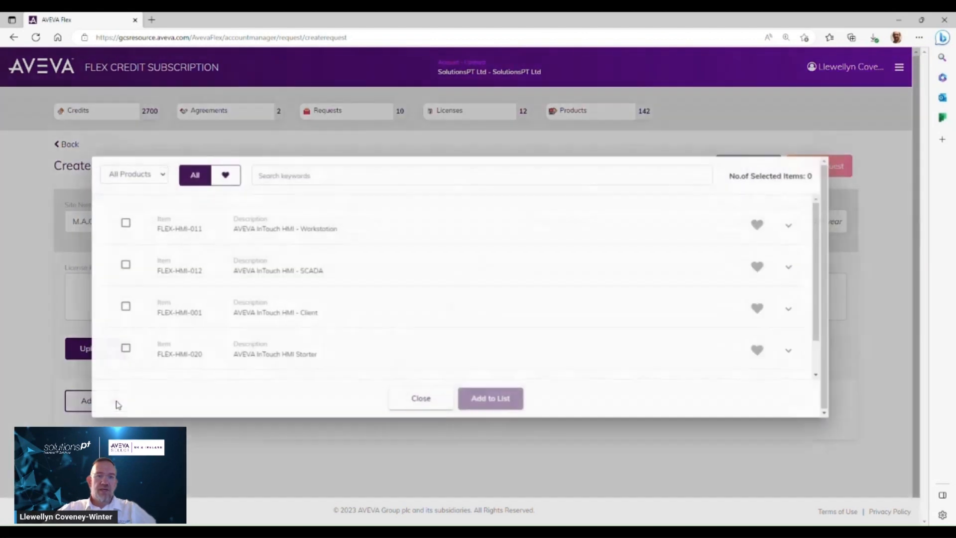
pyautogui.scroll(-1, 634, 233)
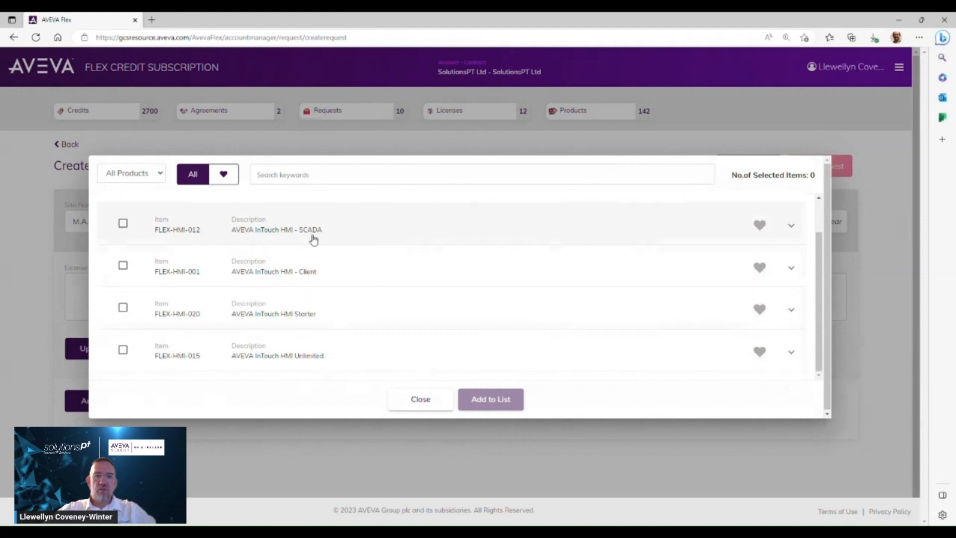
pyautogui.scroll(1, 320, 246)
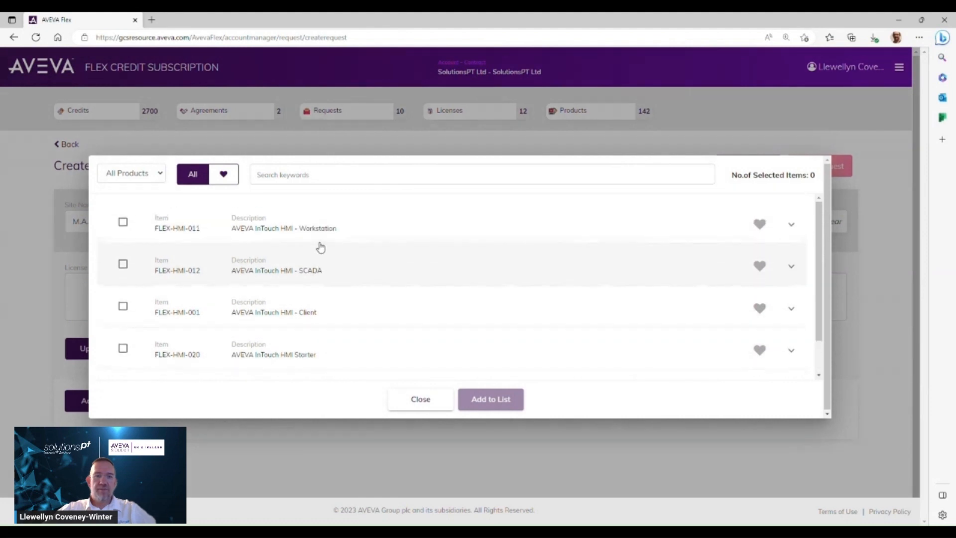
pyautogui.click(427, 398)
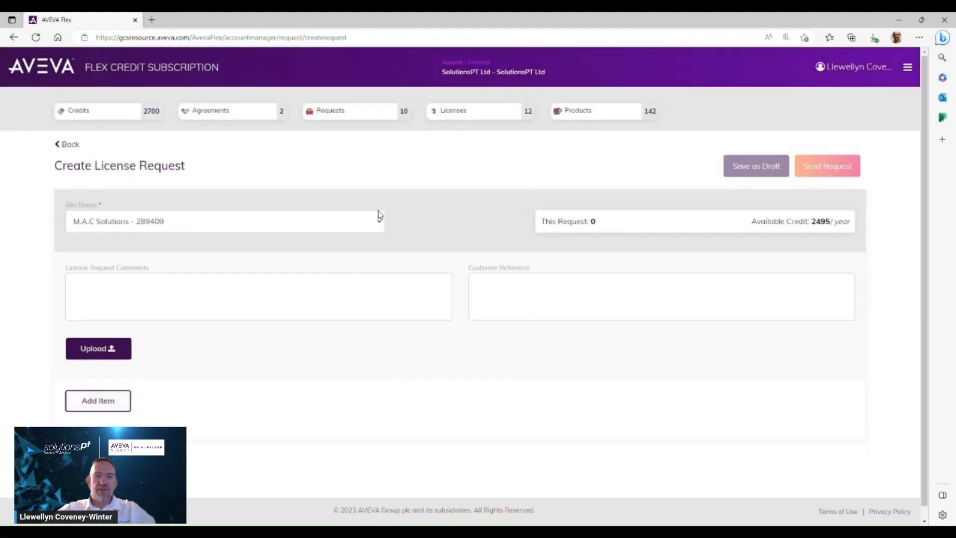
# Switch the license request site to SolutionsPT Ltd - 932 and browse the items available to add
pyautogui.click(378, 224)
pyautogui.click(233, 262)
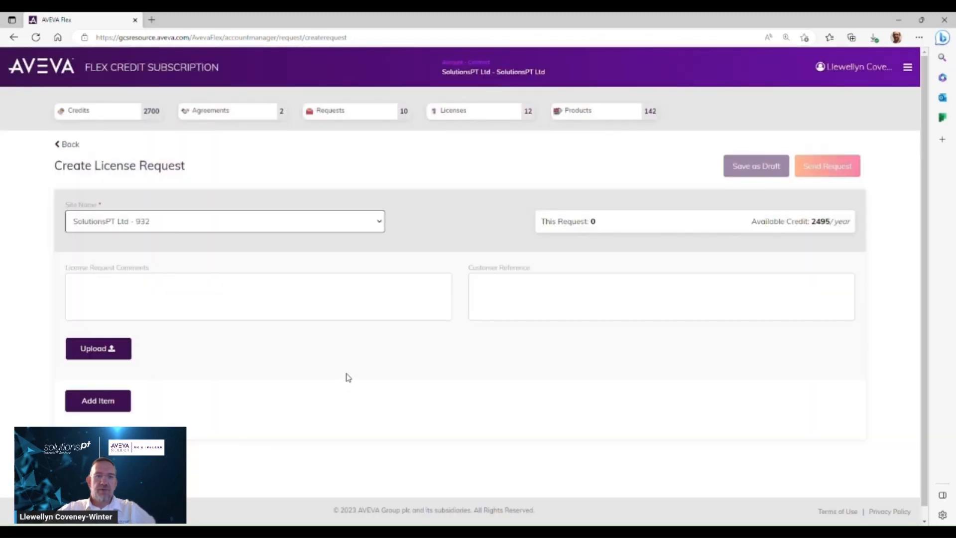
pyautogui.click(106, 402)
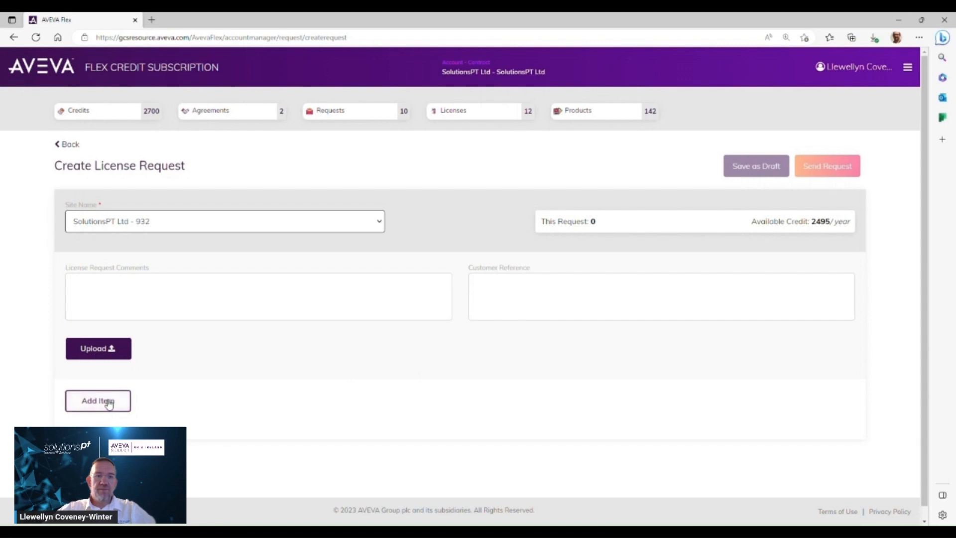
pyautogui.scroll(-3, 447, 293)
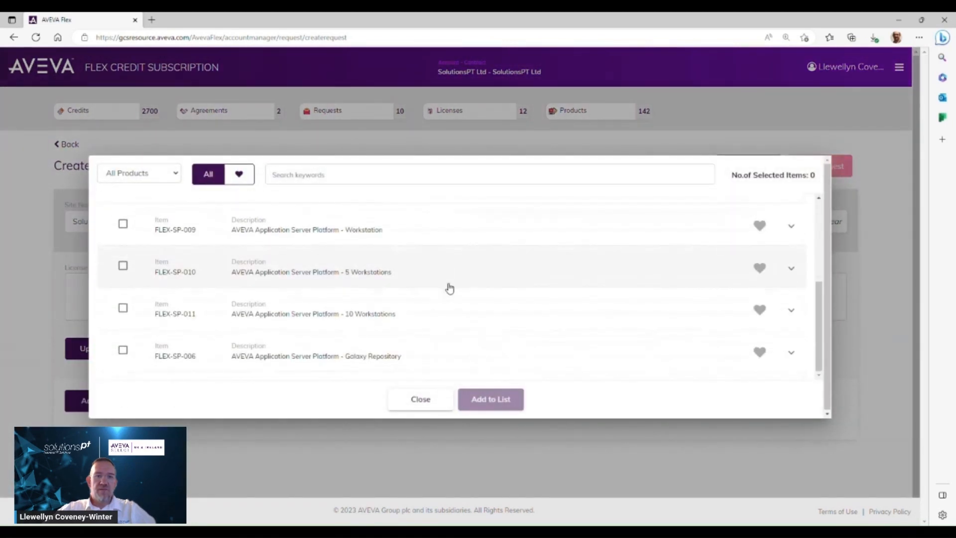
pyautogui.scroll(3, 449, 287)
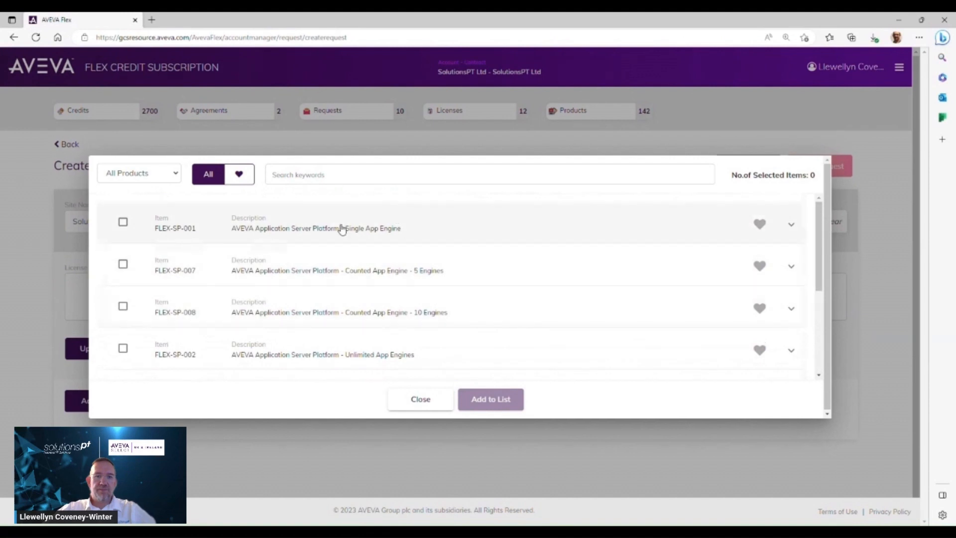
pyautogui.click(792, 225)
pyautogui.click(796, 225)
pyautogui.click(416, 399)
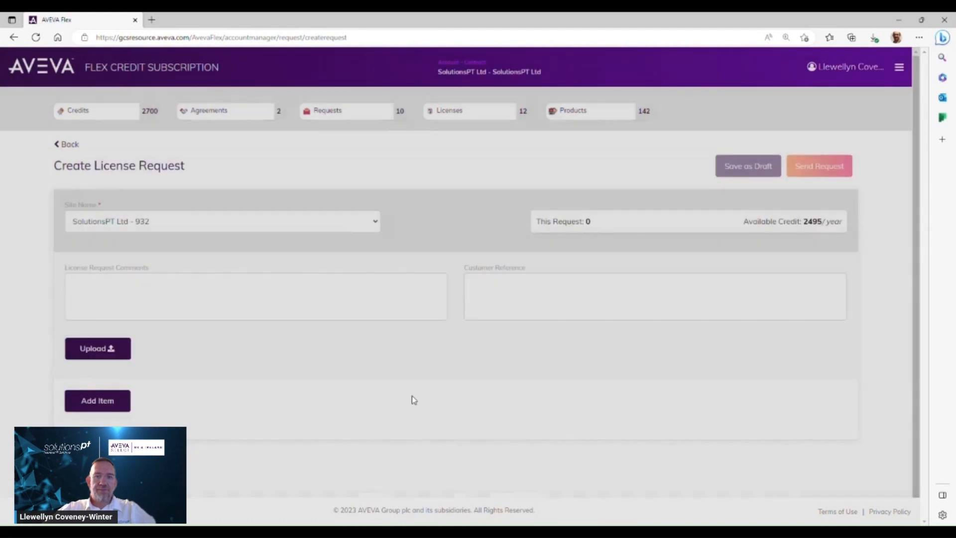
# Open the folder structure view and expand the root folder and the SolutionsPT folder's product details
pyautogui.click(906, 67)
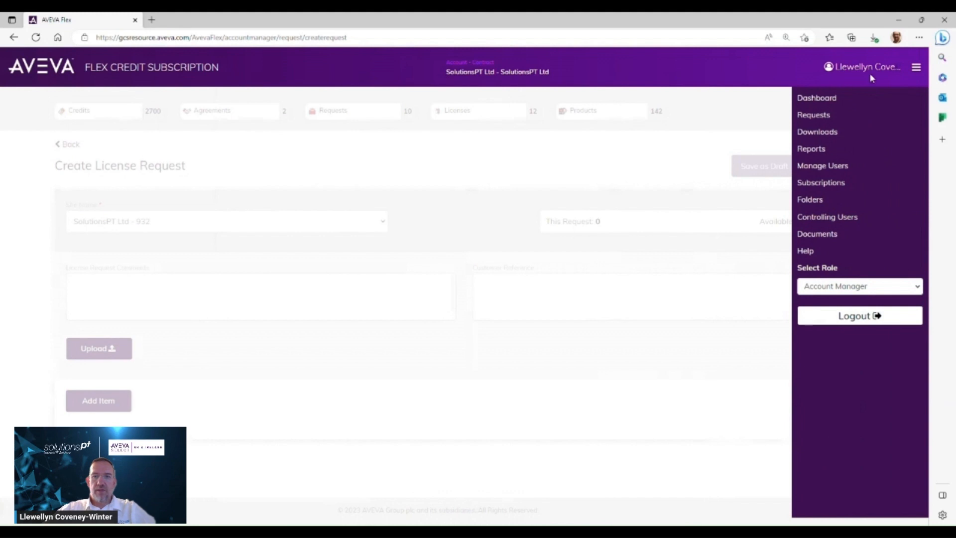
pyautogui.click(818, 202)
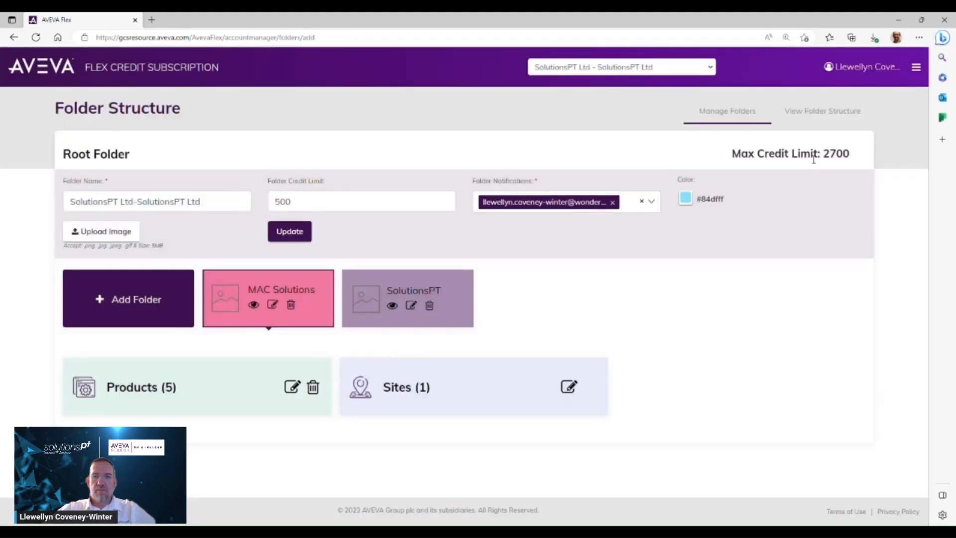
pyautogui.click(814, 117)
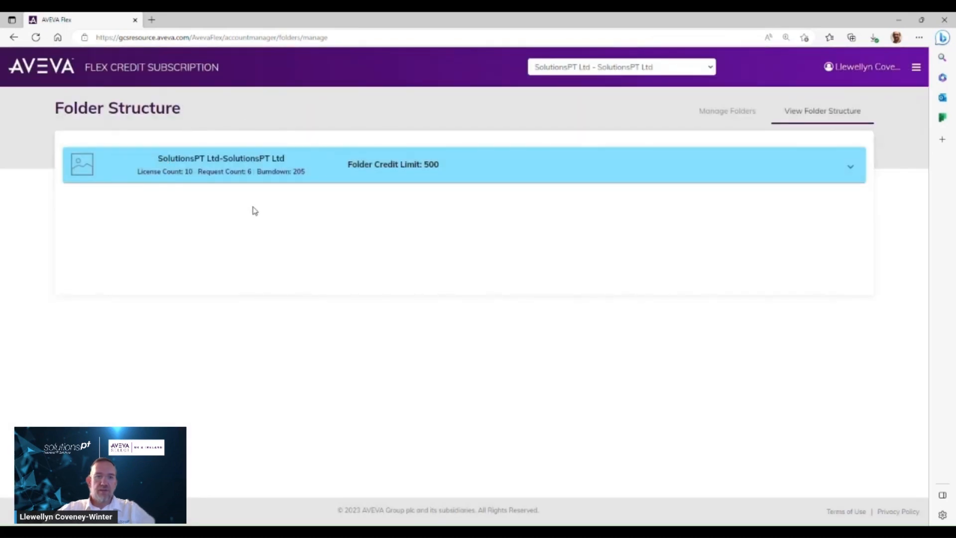
pyautogui.click(857, 172)
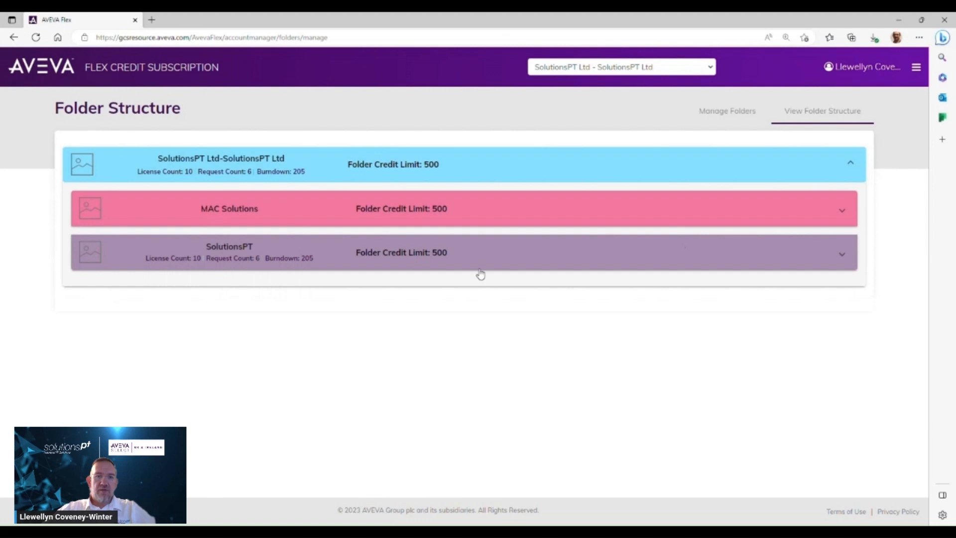
pyautogui.click(843, 253)
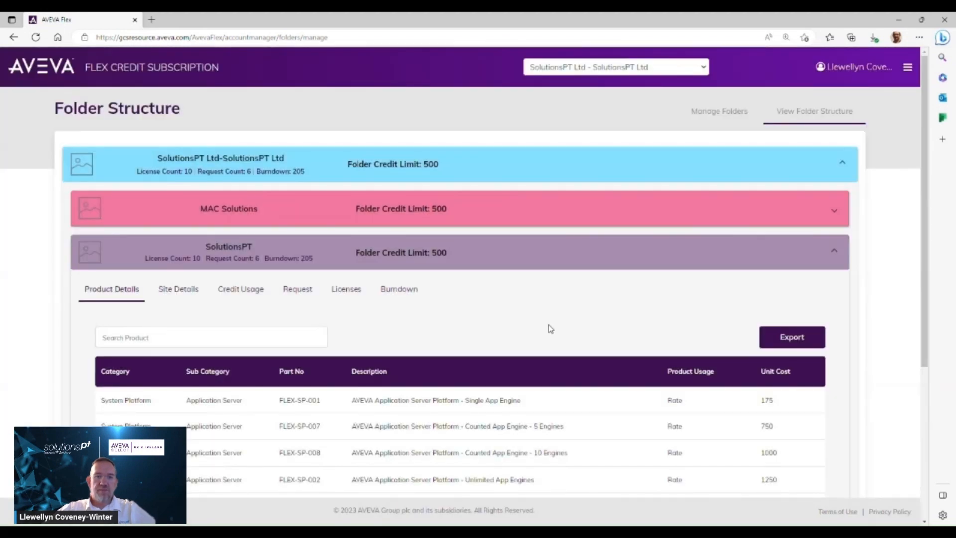
pyautogui.scroll(-4, 550, 328)
pyautogui.scroll(3, 549, 327)
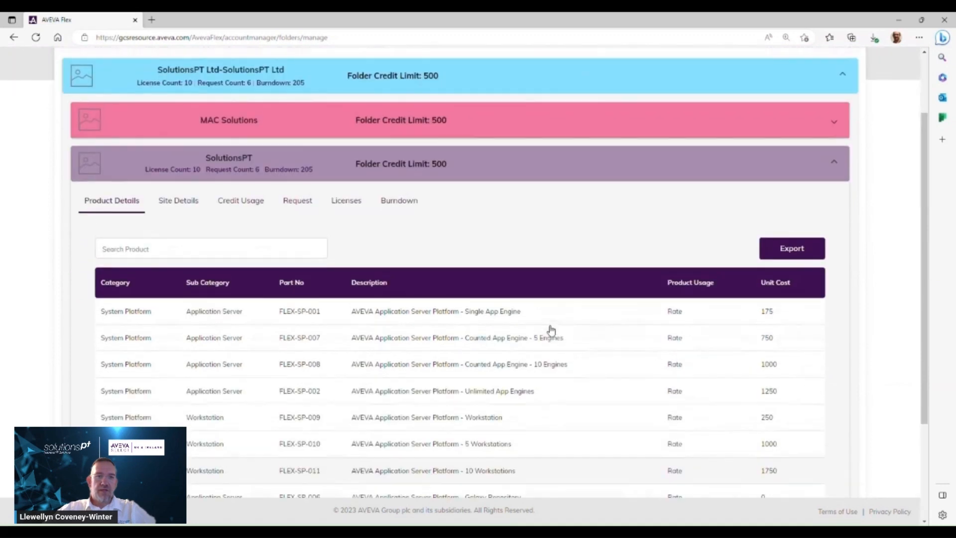
# Review the SolutionsPT folder's site details, credit usage and request reports
pyautogui.click(175, 209)
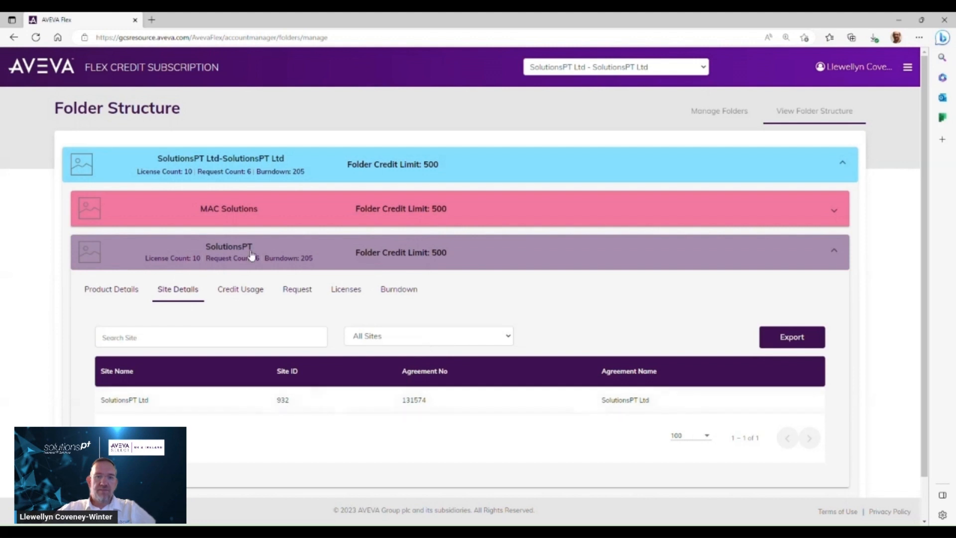
pyautogui.click(229, 289)
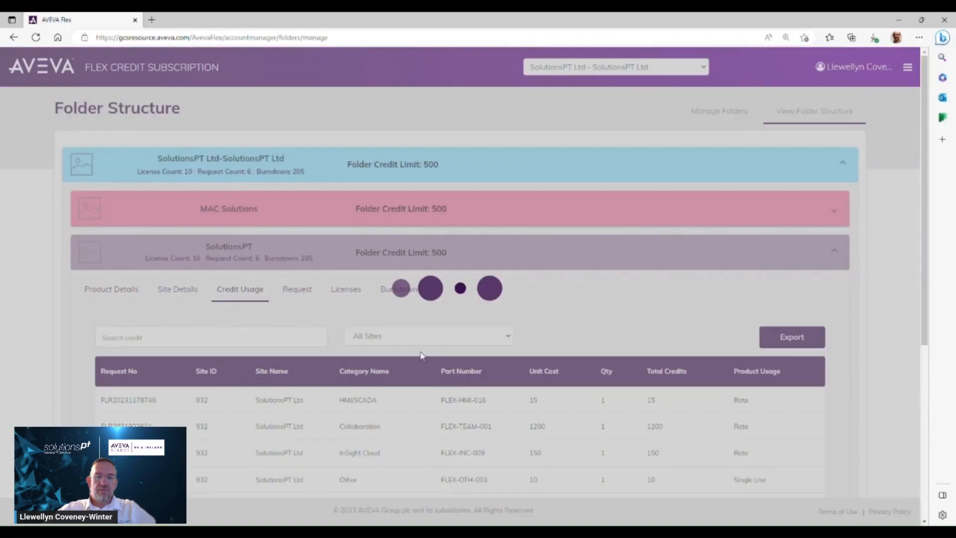
pyautogui.scroll(-5, 421, 357)
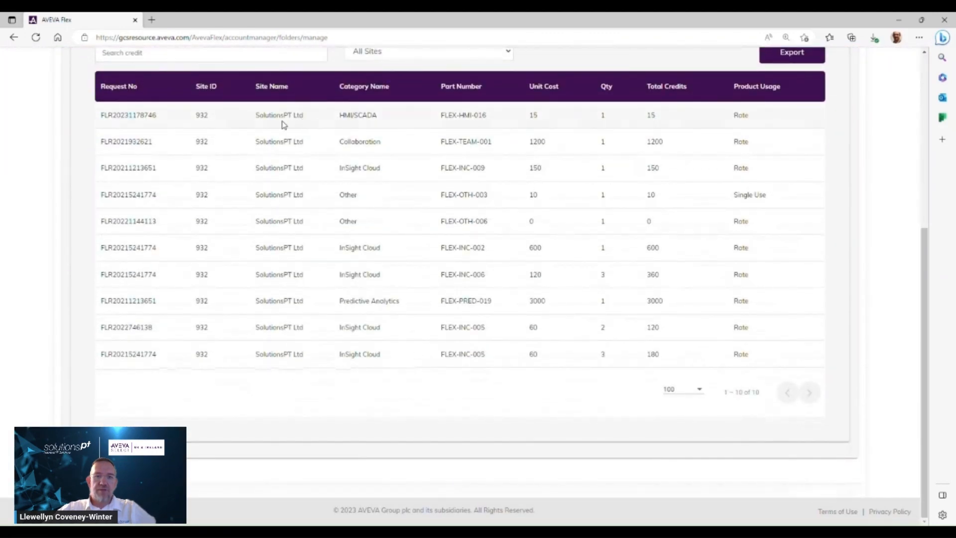
pyautogui.scroll(6, 320, 265)
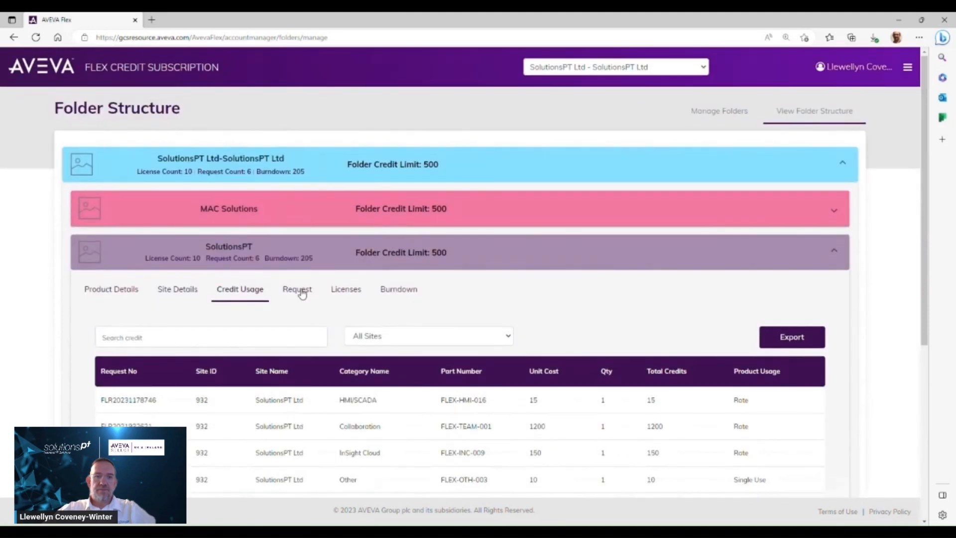
pyautogui.click(299, 290)
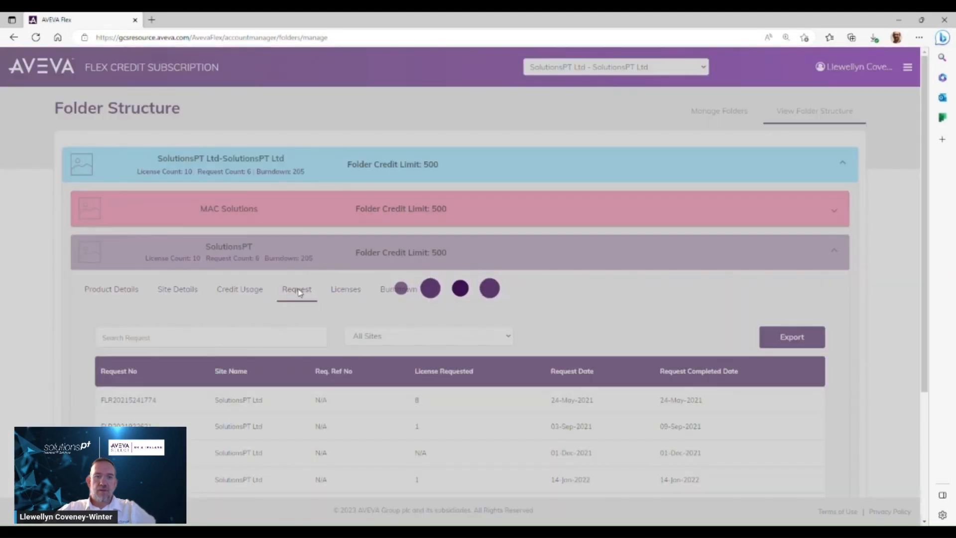
pyautogui.scroll(-4, 418, 363)
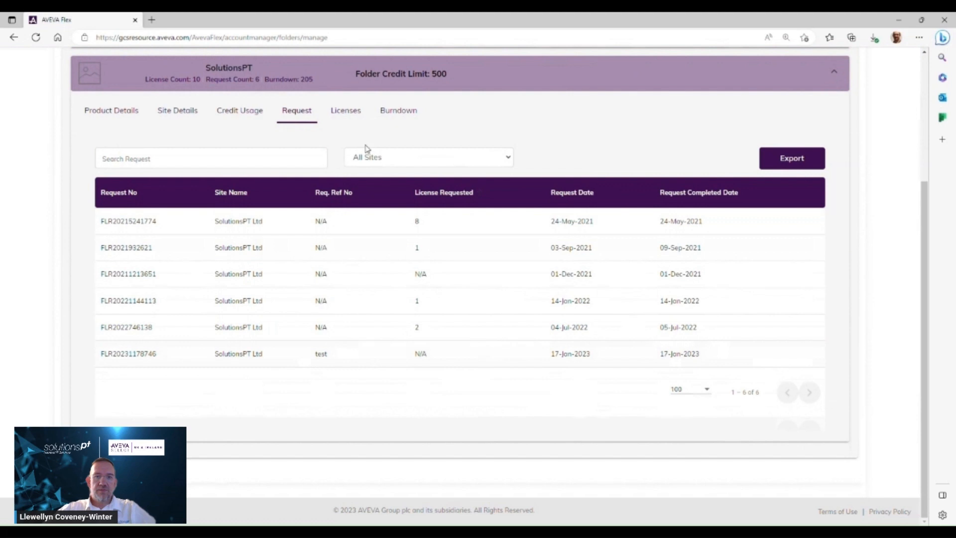
# Review the SolutionsPT folder's licenses and burndown reports, then return to the dashboard
pyautogui.click(355, 113)
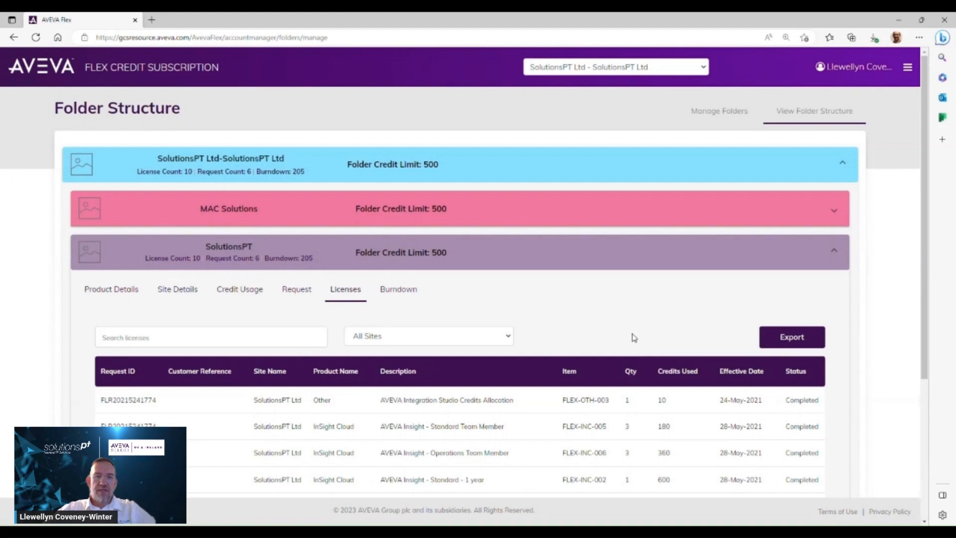
pyautogui.scroll(-4, 587, 347)
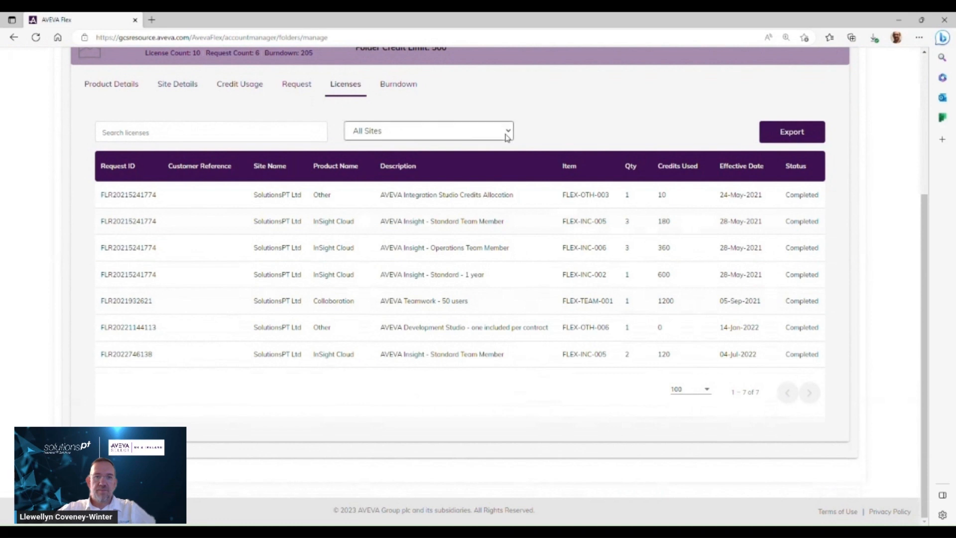
pyautogui.click(403, 92)
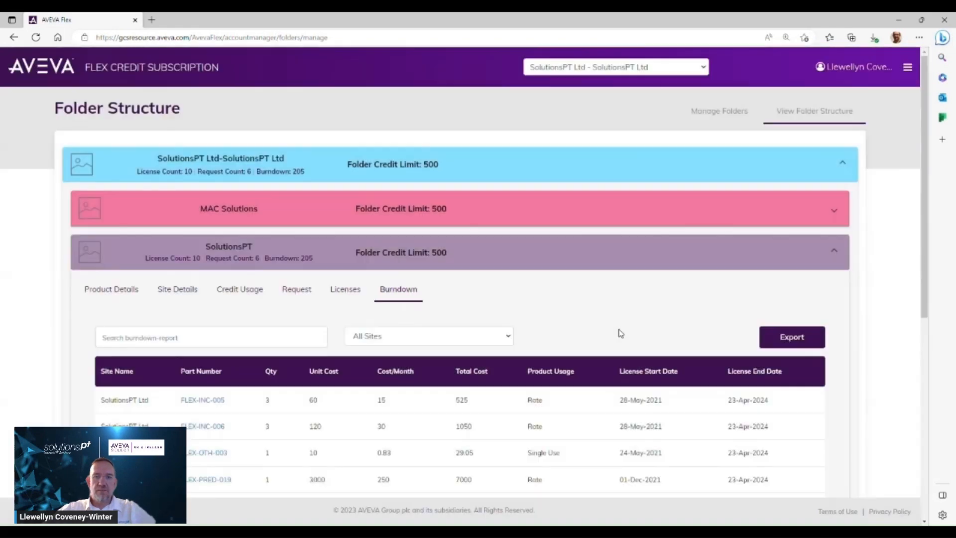
pyautogui.scroll(-7, 620, 333)
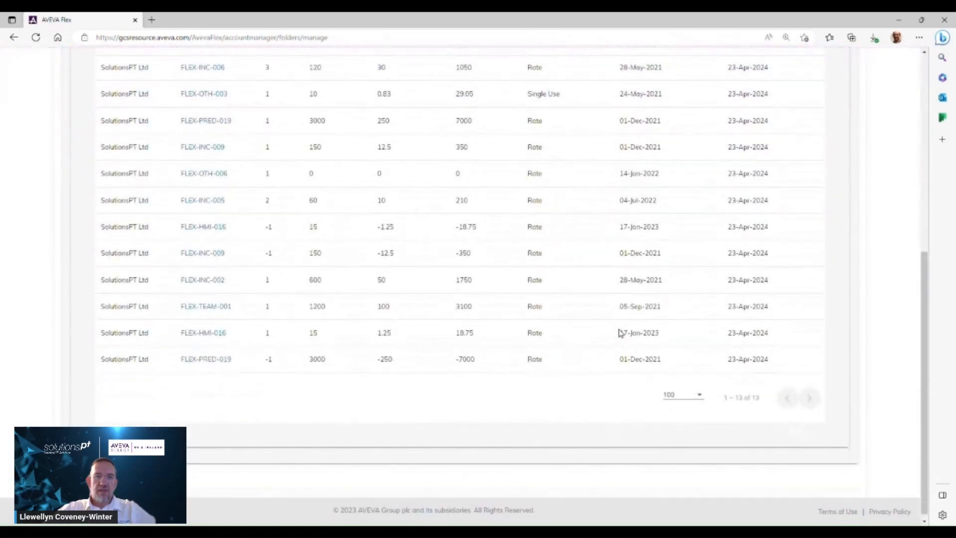
pyautogui.scroll(1, 620, 333)
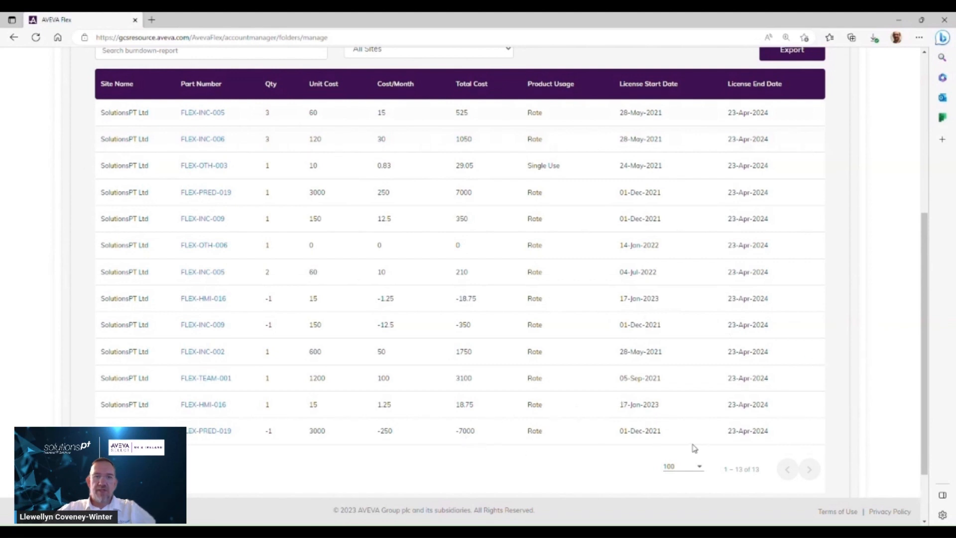
pyautogui.scroll(6, 670, 440)
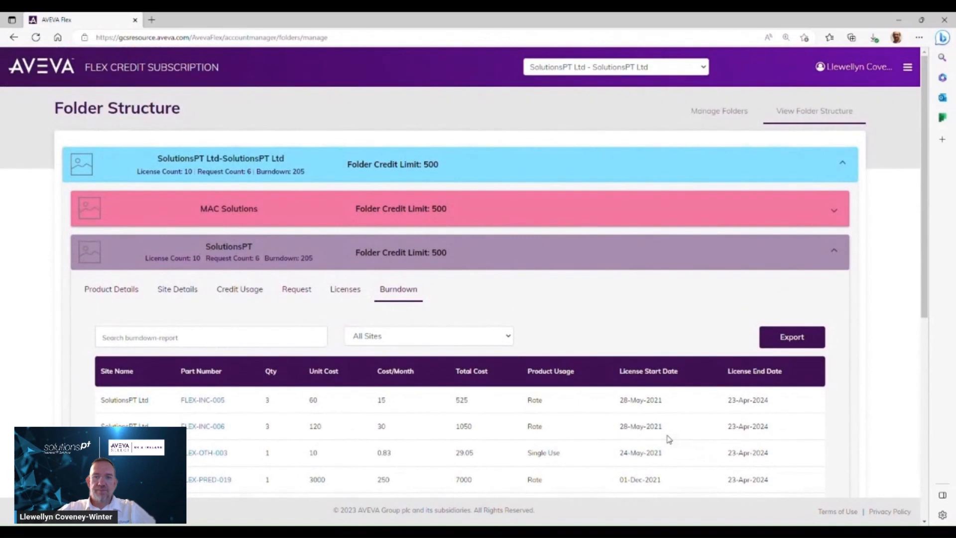
pyautogui.click(907, 66)
pyautogui.click(816, 99)
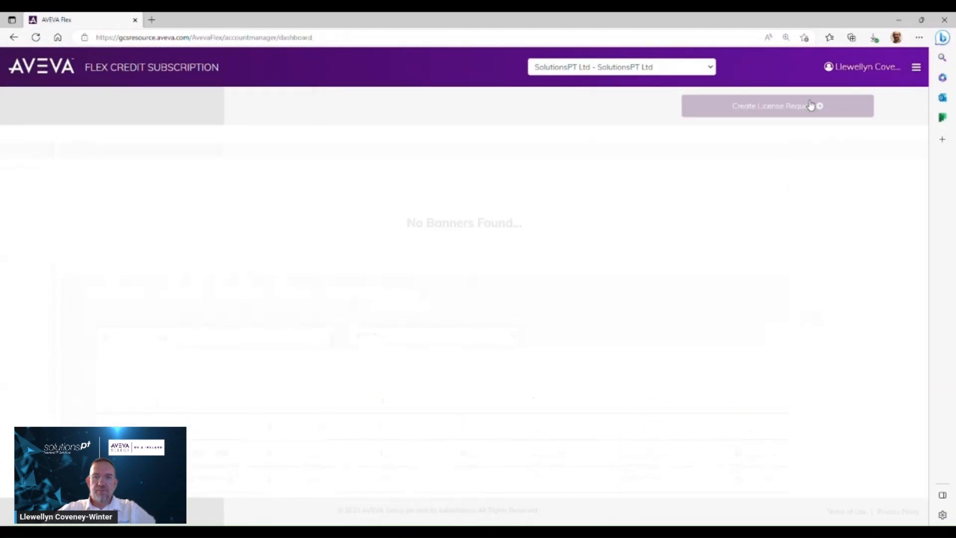